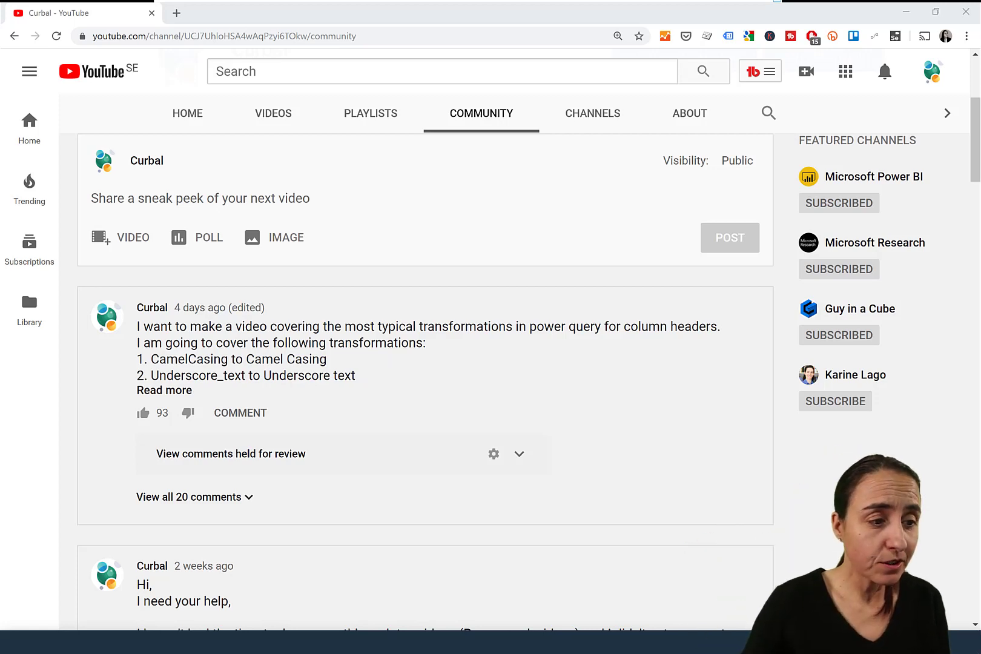
{"action": "scroll", "coordinate": [278, 172], "scroll_direction": "up", "scroll_amount": 4}
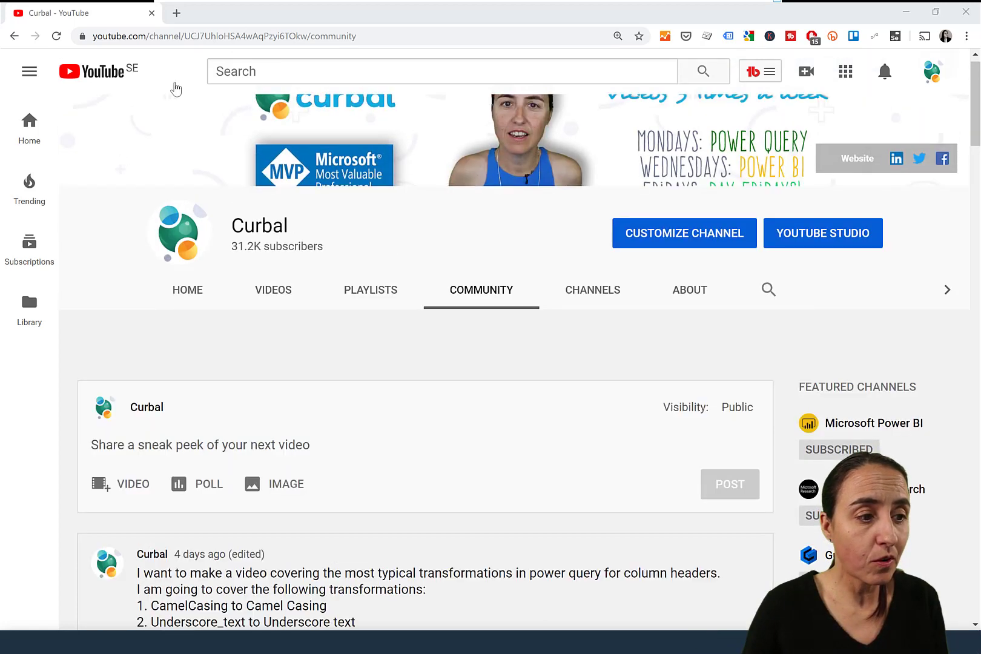
{"action": "scroll", "coordinate": [221, 357], "scroll_direction": "down", "scroll_amount": 4}
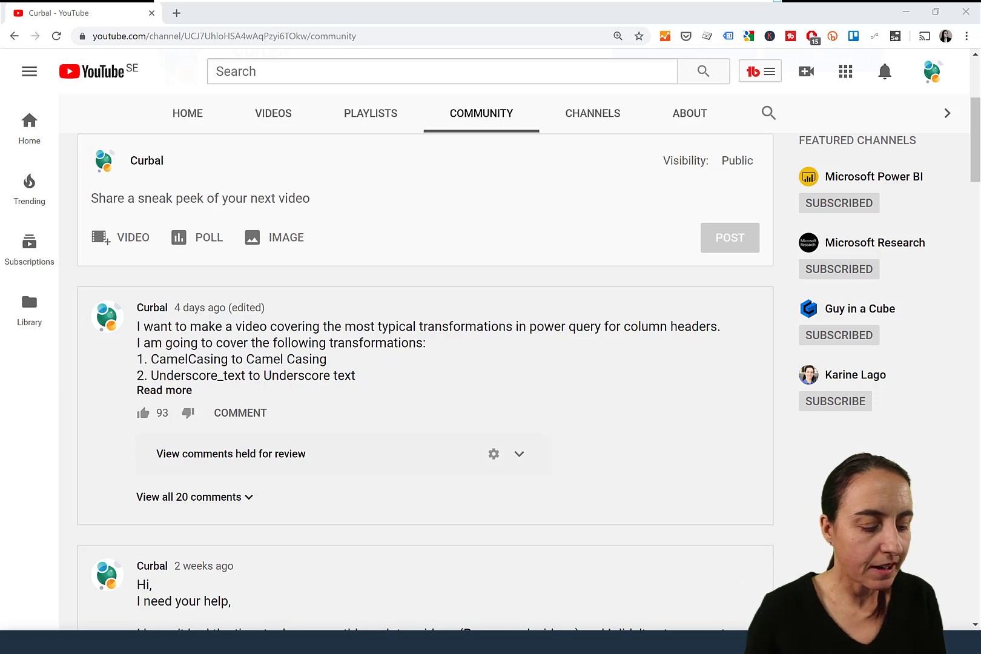
Step: Switch to the Power Query Editor and show the Source step of the CamelCasing query
{"action": "mouse_move", "coordinate": [154, 614]}
{"action": "left_click", "coordinate": [630, 586]}
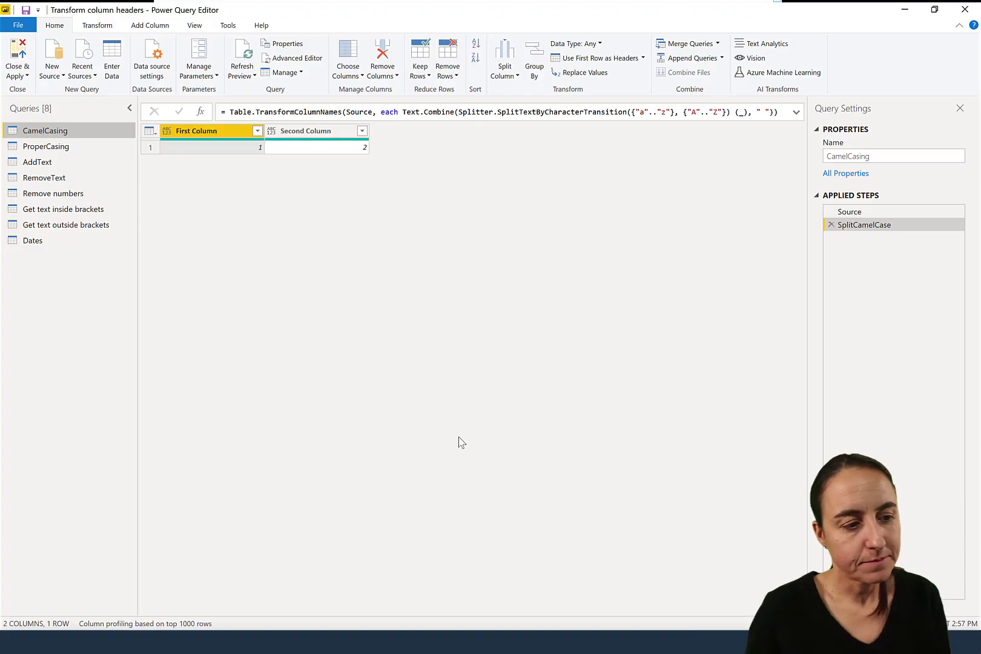
{"action": "left_click", "coordinate": [873, 210]}
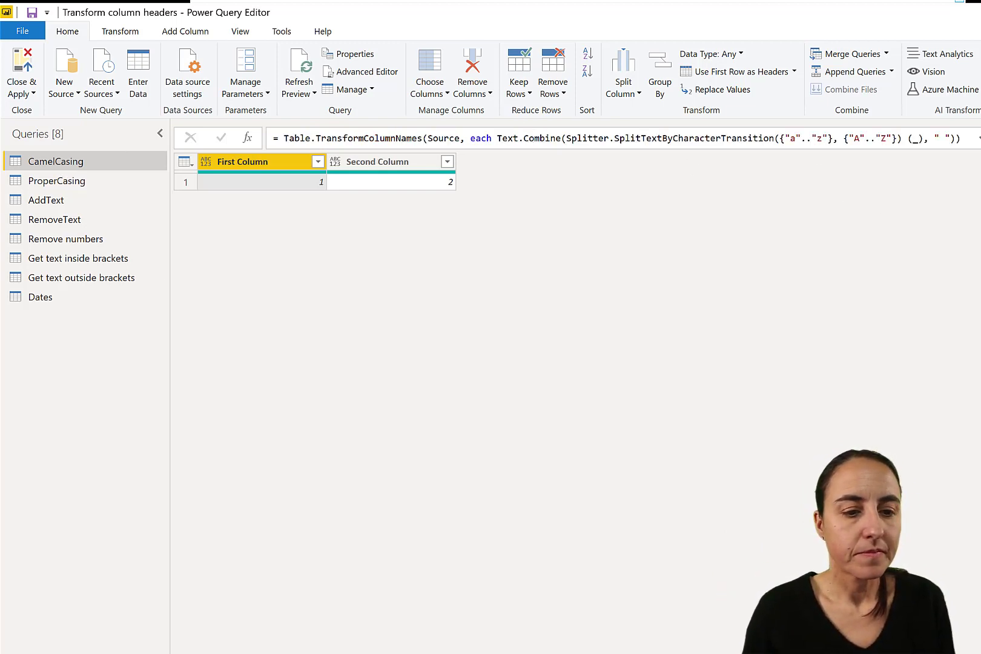
Step: Expand the formula and examine the Splitter.SplitTextByCharacterTransition part inside Text.Combine in the CamelCasing query
{"action": "left_click", "coordinate": [978, 139]}
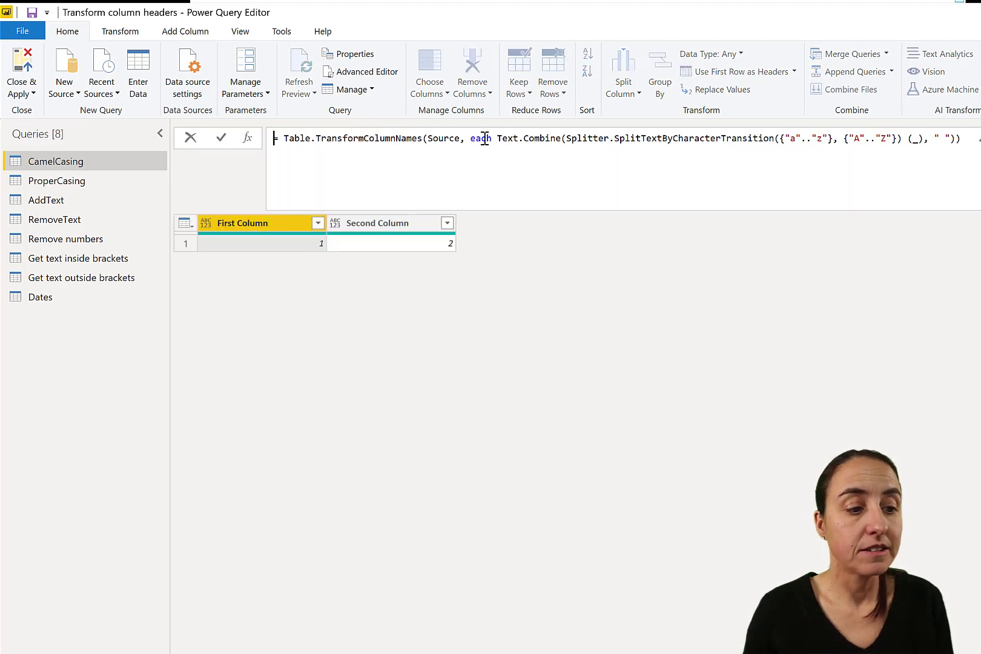
{"action": "left_click_drag", "start_coordinate": [565, 138], "coordinate": [904, 138]}
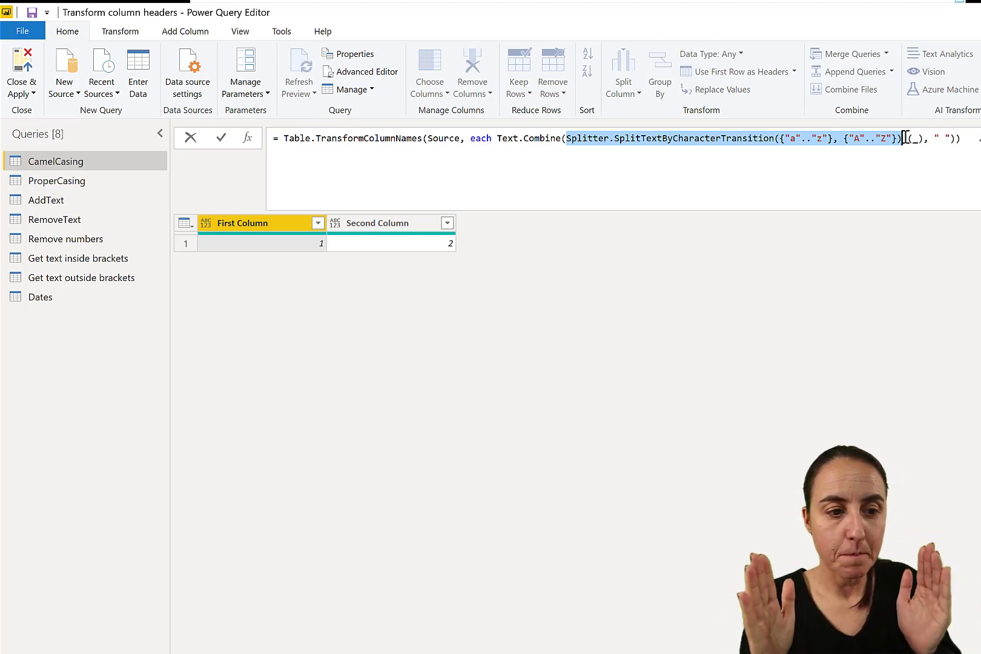
{"action": "left_click", "coordinate": [540, 137]}
{"action": "mouse_move", "coordinate": [611, 138]}
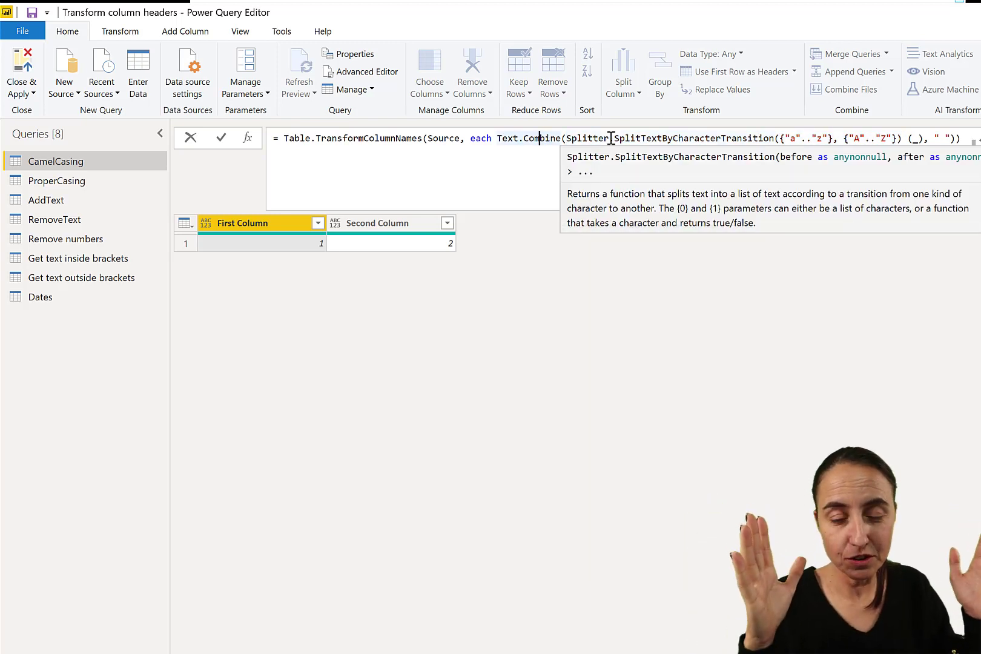
Step: Set the Text.Combine separator in the CamelCasing formula to "_" and apply it
{"action": "left_click", "coordinate": [943, 138]}
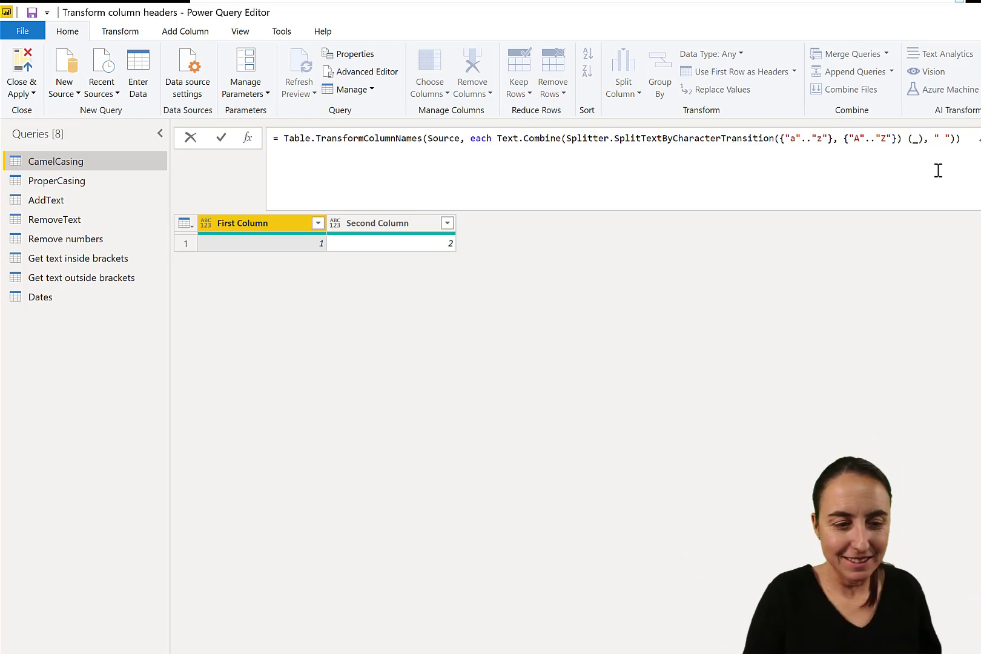
{"action": "key", "text": "BackSpace"}
{"action": "type", "text": "_"}
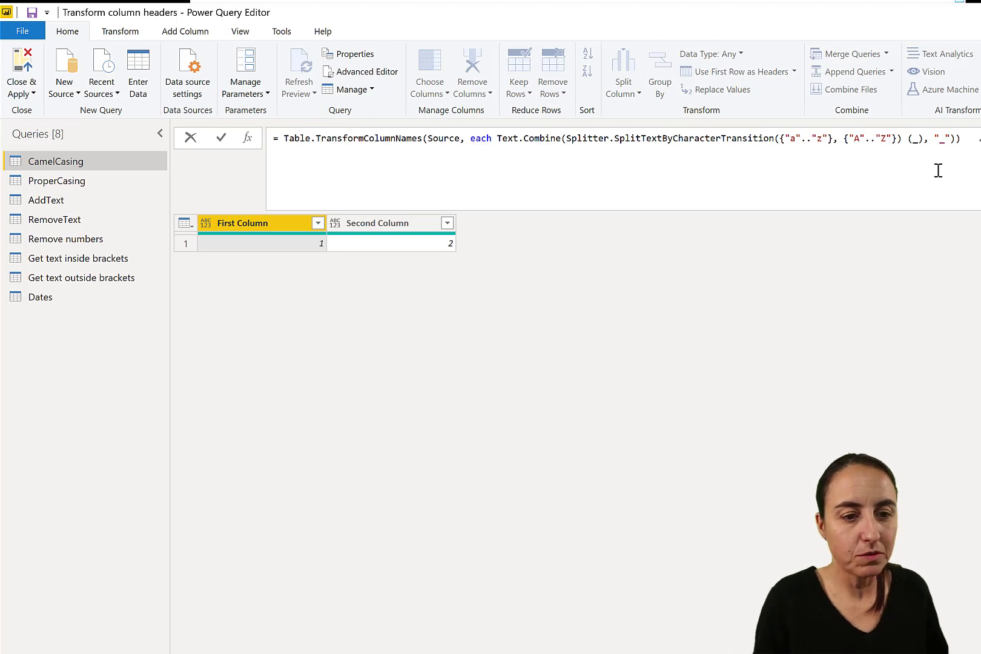
{"action": "key", "text": "Return"}
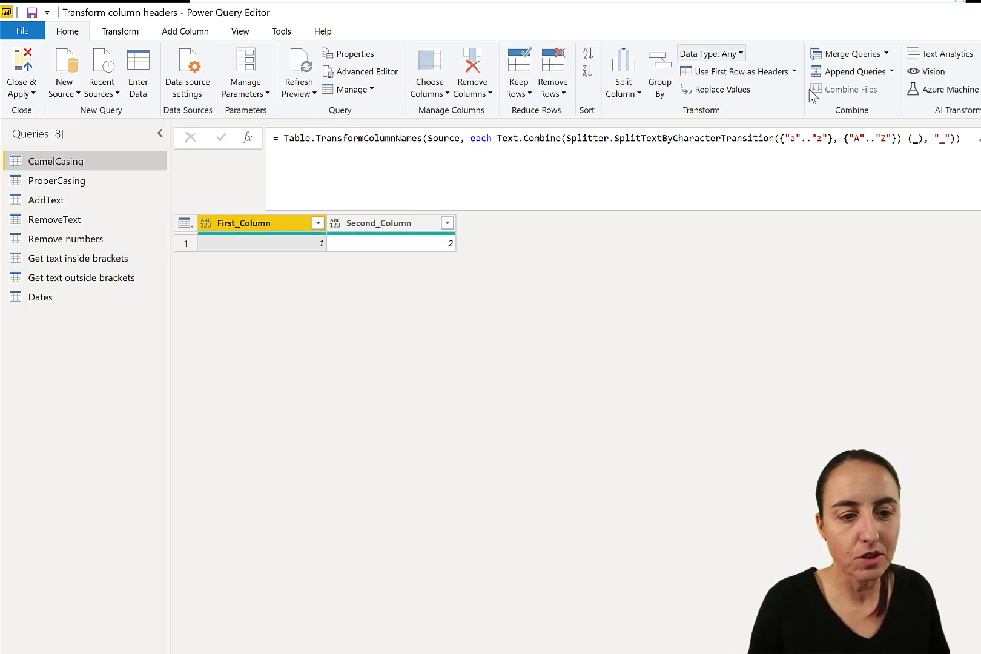
Step: Replace the Text.Combine separator in the CamelCasing formula with "." and apply the formula
{"action": "left_click", "coordinate": [946, 140]}
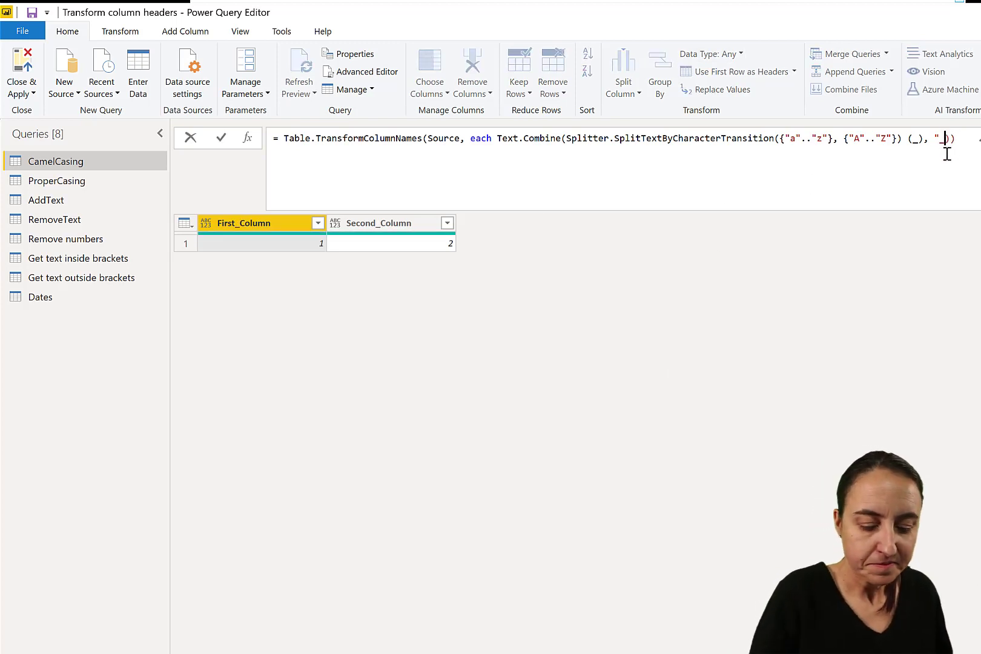
{"action": "type", "text": "."}
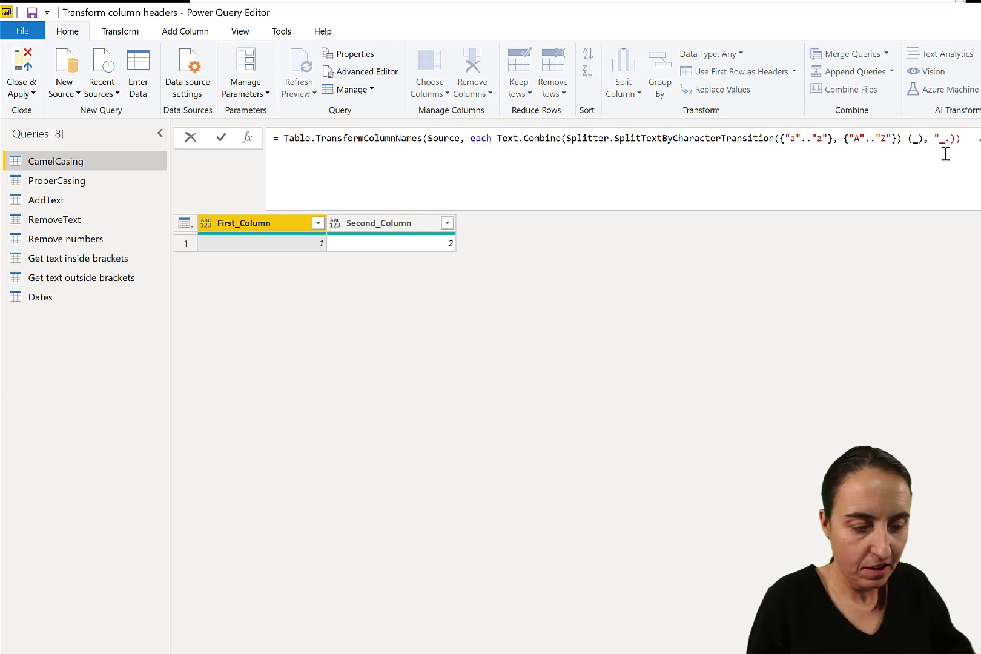
{"action": "key", "text": "Left"}
{"action": "key", "text": "BackSpace"}
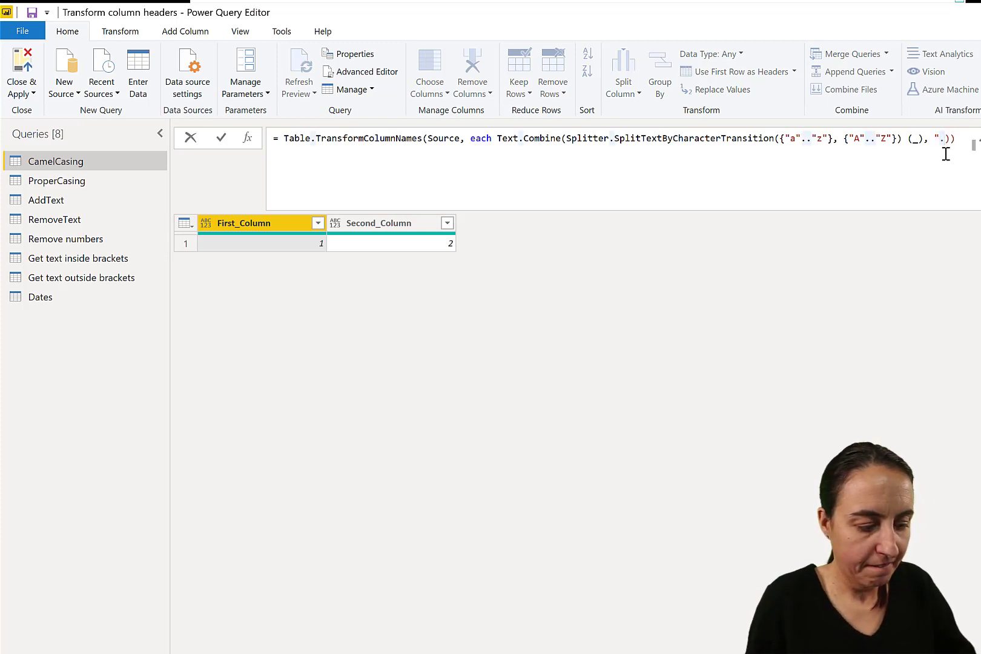
{"action": "type", "text": "\""}
{"action": "key", "text": "Return"}
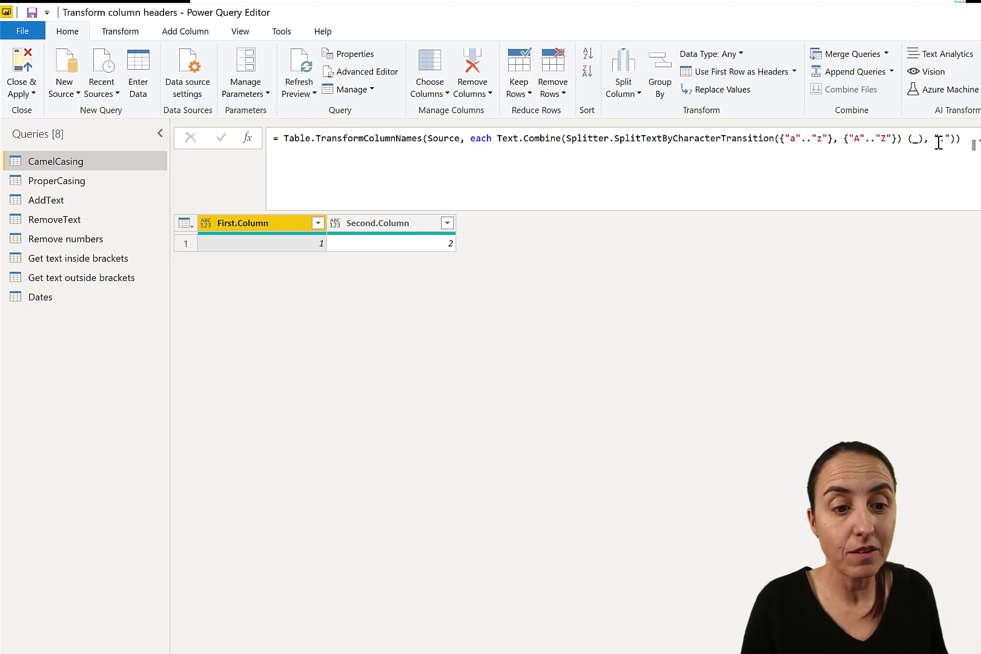
Step: Set the Text.Combine separator in the CamelCasing formula back to a single space " "
{"action": "left_click", "coordinate": [946, 139]}
{"action": "key", "text": "BackSpace"}
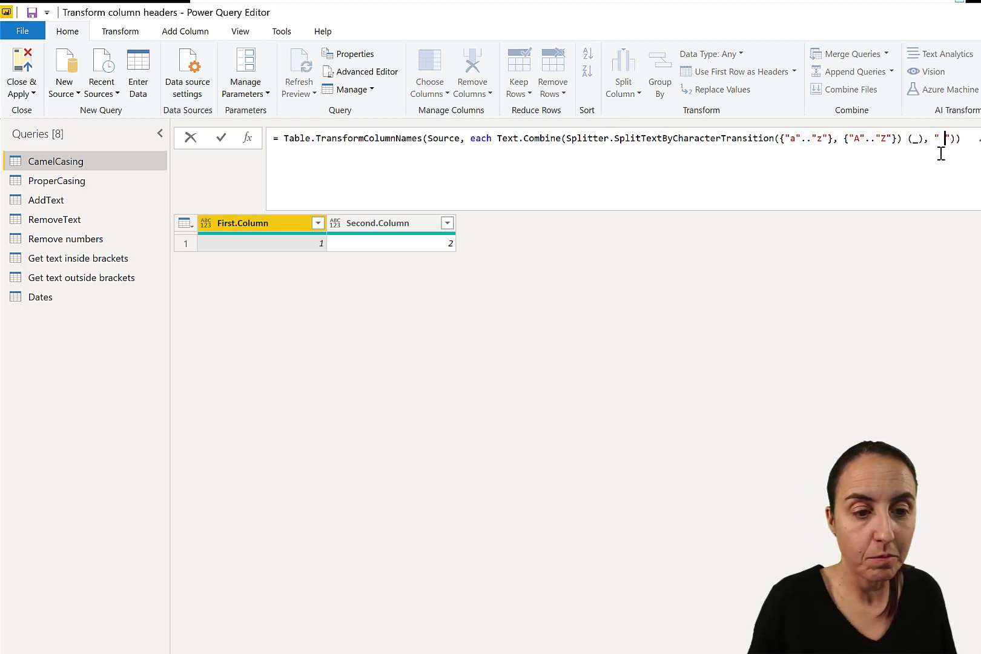
{"action": "key", "text": "Return"}
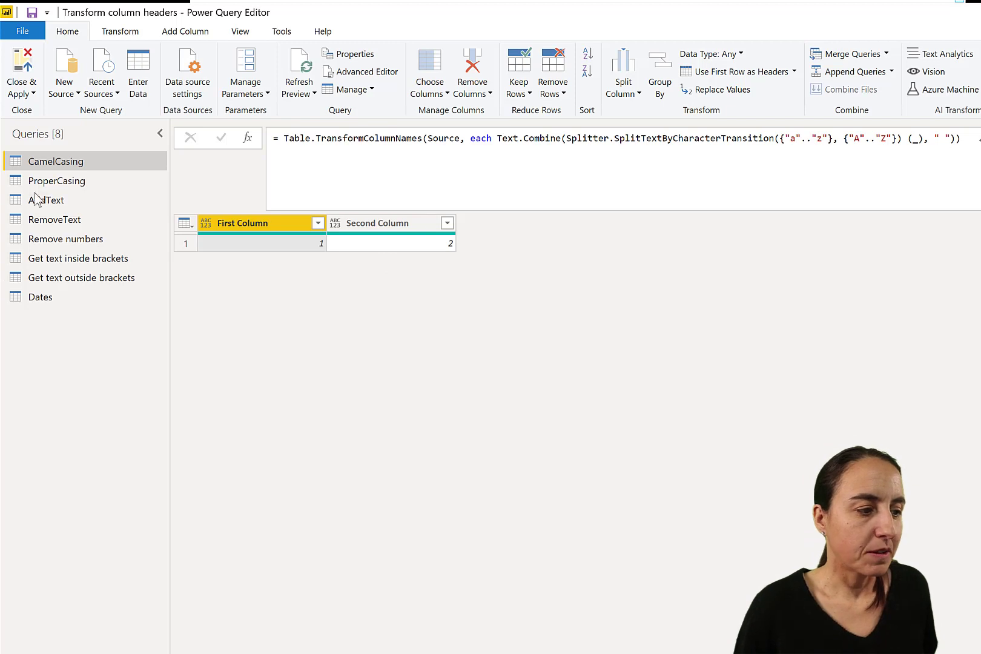
Step: In the ProperCasing query, change the column name transformation function to Text.Upper and apply it
{"action": "left_click", "coordinate": [54, 181]}
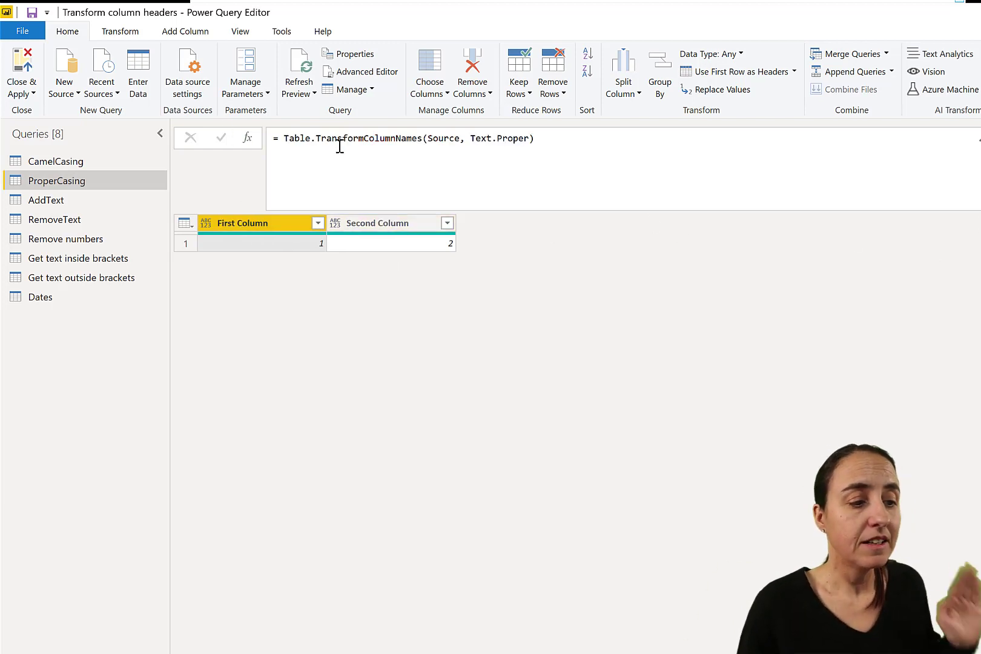
{"action": "left_click_drag", "start_coordinate": [470, 139], "coordinate": [529, 138]}
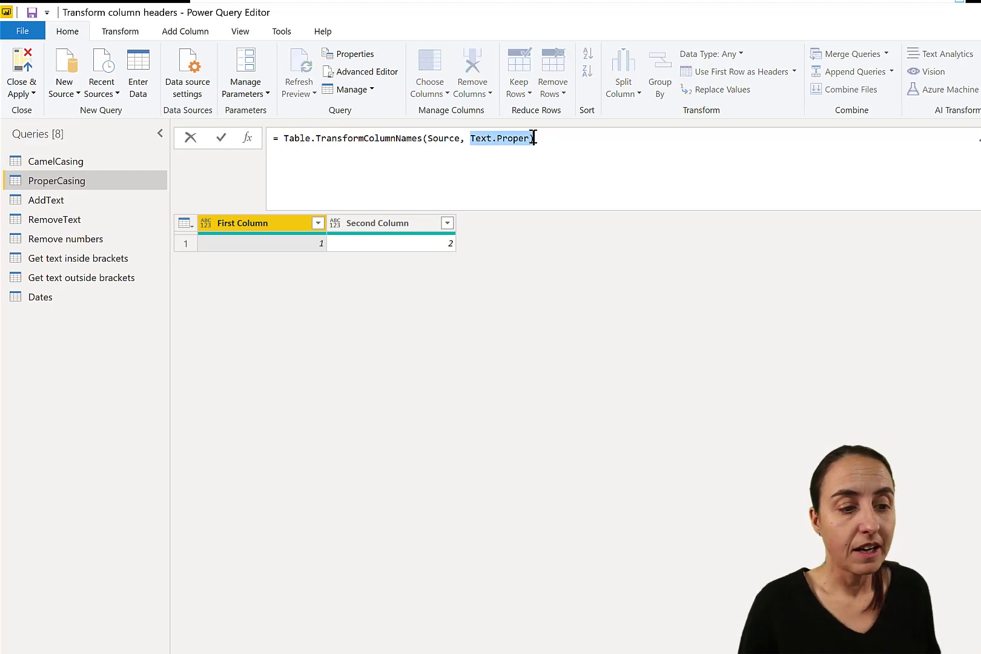
{"action": "left_click", "coordinate": [491, 168]}
{"action": "double_click", "coordinate": [525, 136]}
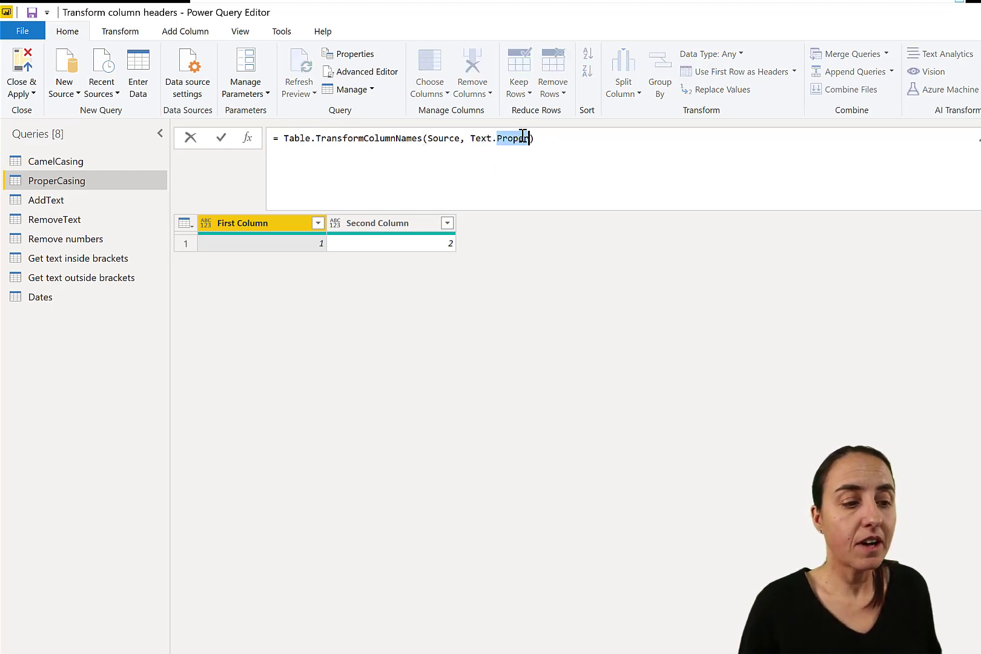
{"action": "type", "text": "Upper"}
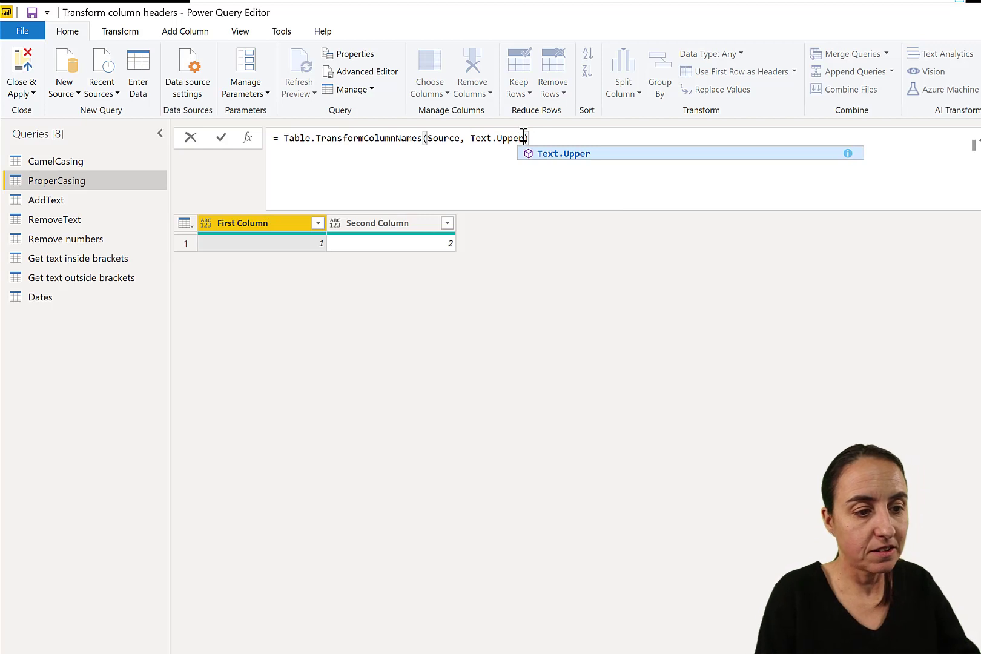
{"action": "left_click", "coordinate": [488, 291]}
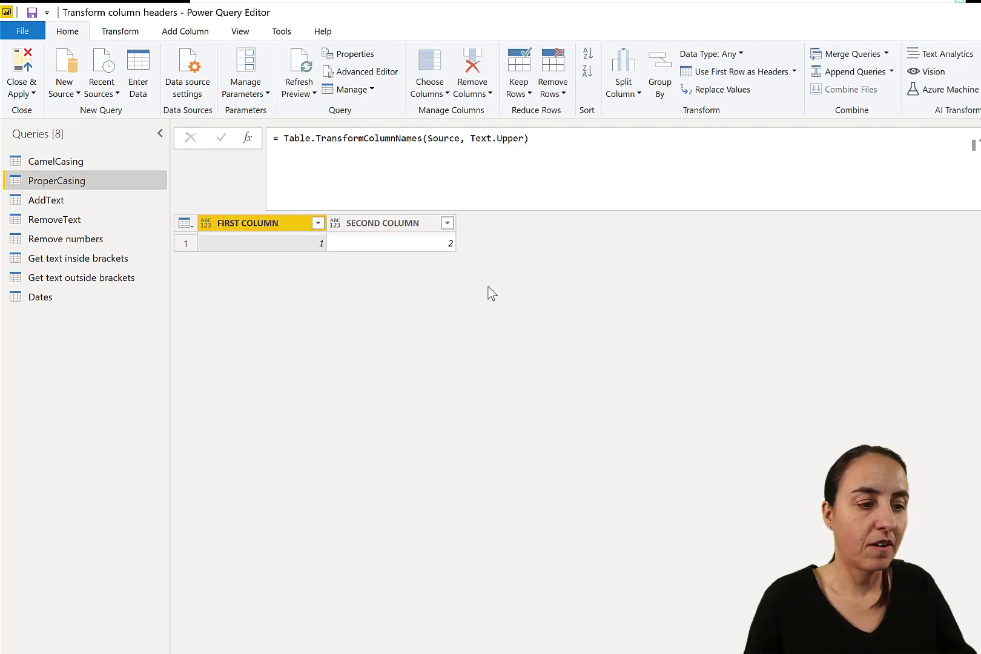
Step: Change the ProperCasing query's column name transformation function to Text.Lower and apply it
{"action": "left_click", "coordinate": [510, 139]}
{"action": "double_click", "coordinate": [510, 139]}
{"action": "type", "text": "Lower"}
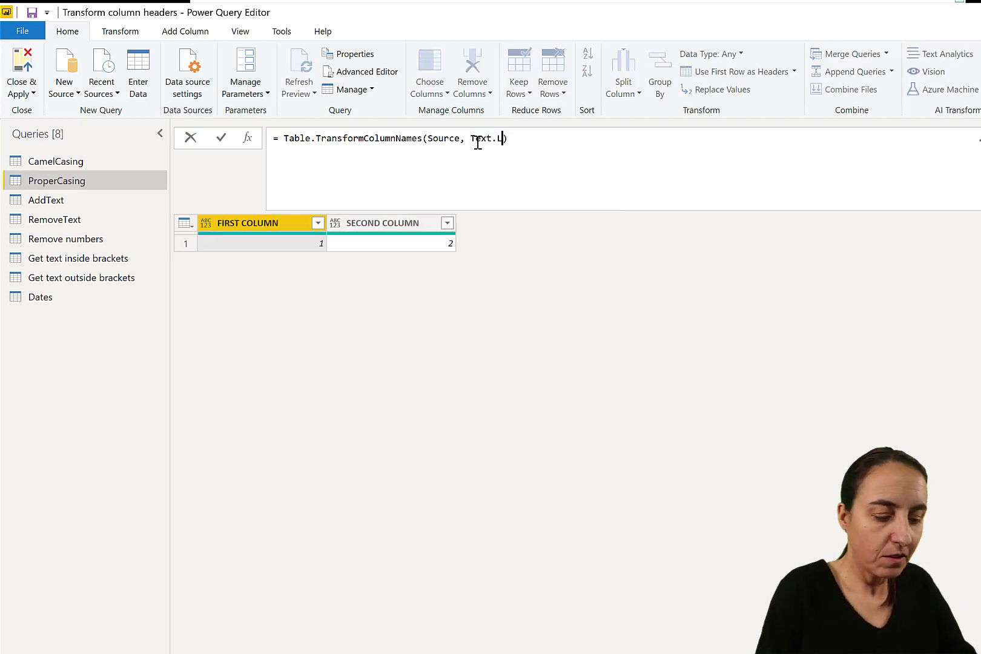
{"action": "left_click", "coordinate": [585, 378]}
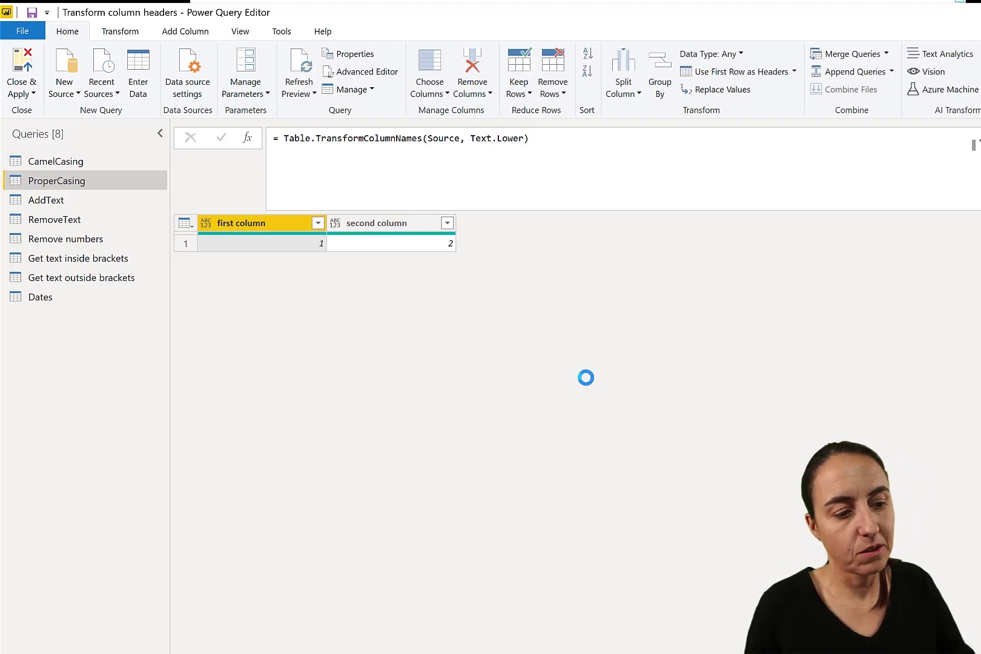
Step: Set the ProperCasing query's column name transformation function back to Text.Proper
{"action": "double_click", "coordinate": [512, 138]}
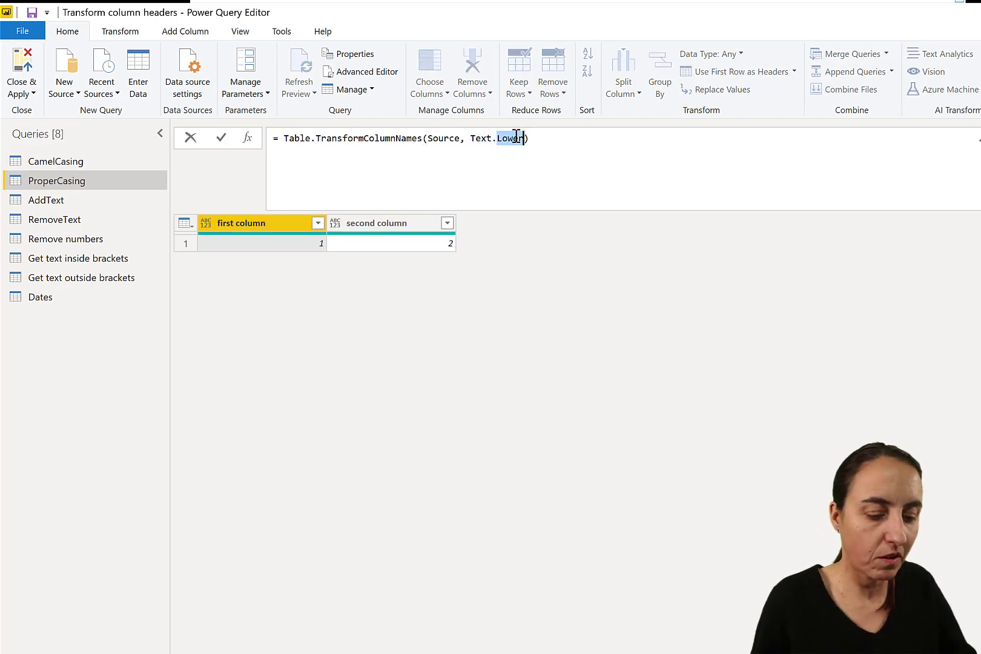
{"action": "type", "text": "Proper"}
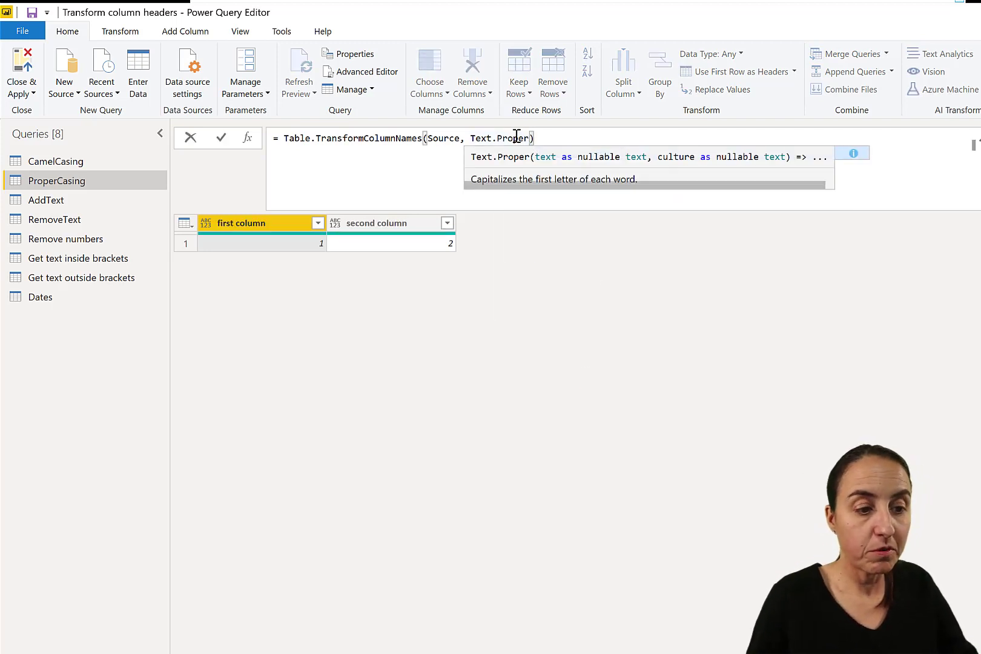
{"action": "left_click", "coordinate": [624, 319]}
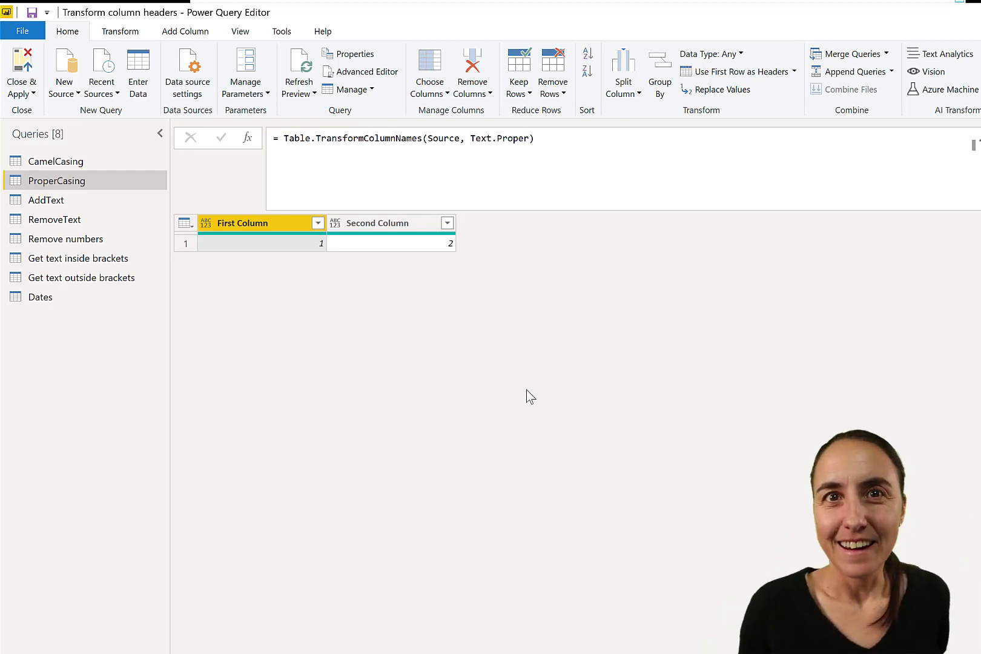
Step: In the AddText query, set the Table.PrefixColumns prefix to "Text2" and apply the formula
{"action": "left_click", "coordinate": [107, 200]}
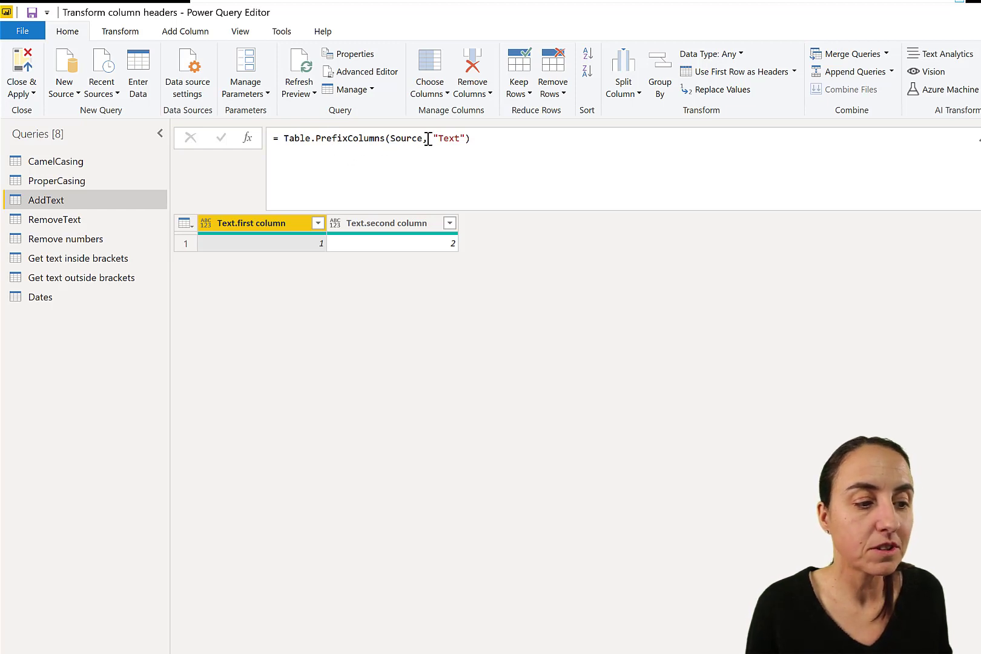
{"action": "left_click", "coordinate": [452, 139]}
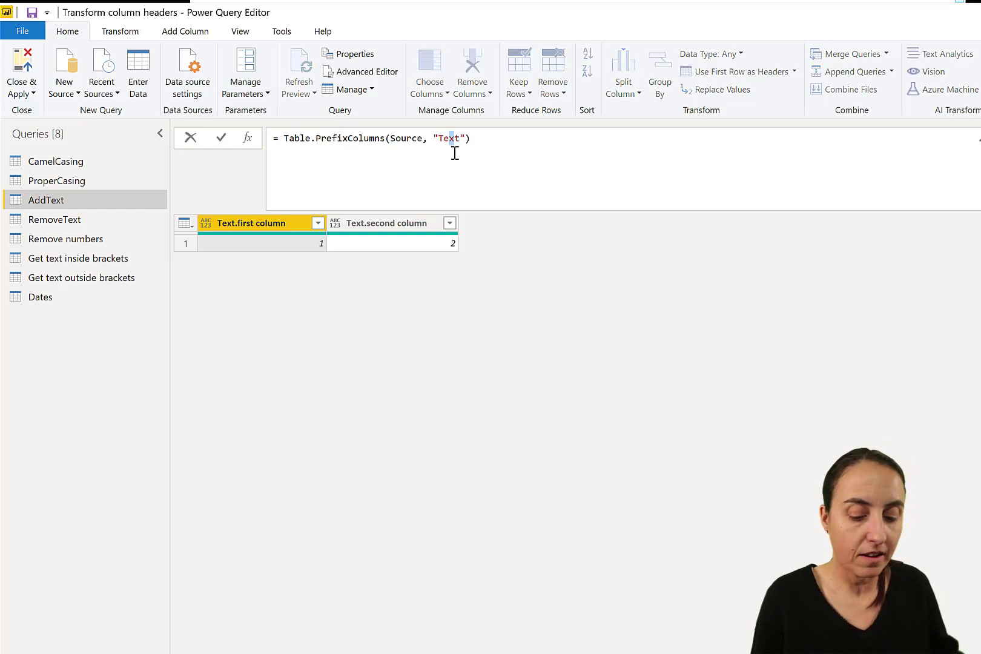
{"action": "type", "text": "2"}
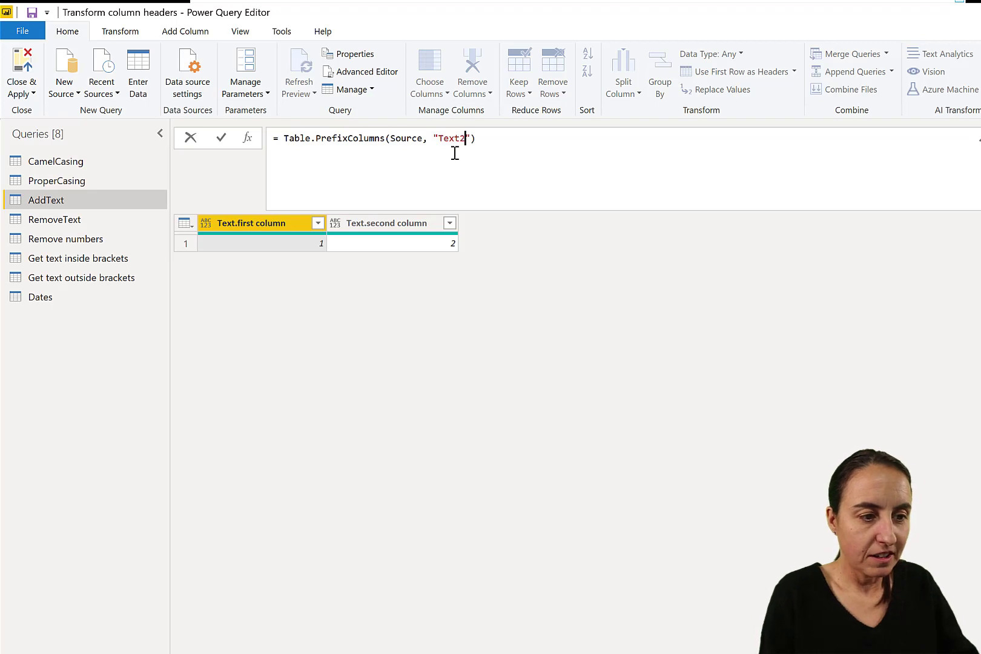
{"action": "key", "text": "Return"}
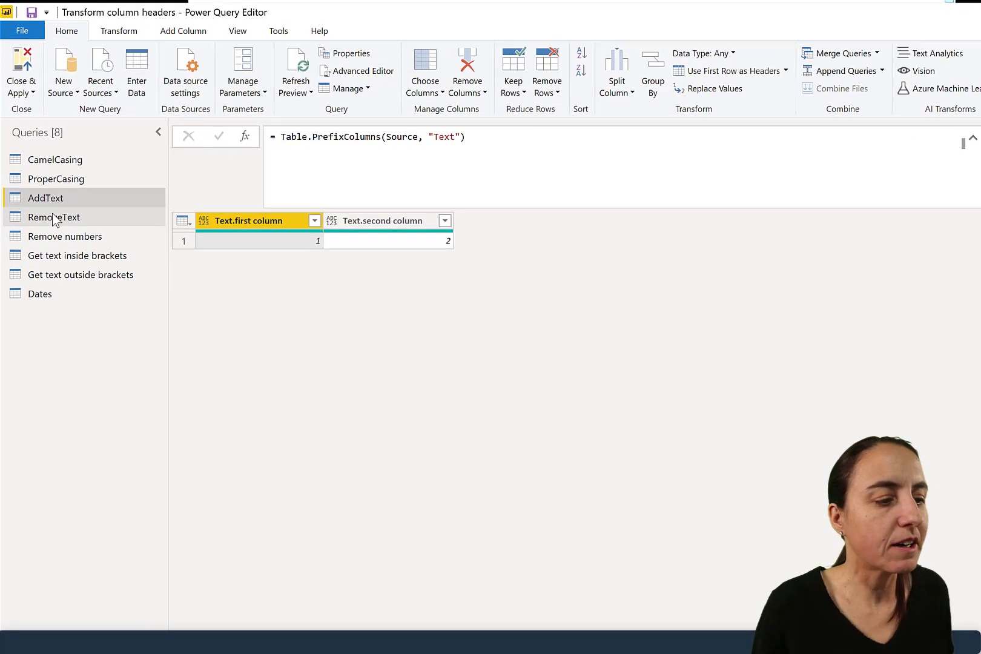
Step: In the RemoveText query, change the text that Text.Replace looks for to "Text" and apply the formula
{"action": "left_click", "coordinate": [43, 218]}
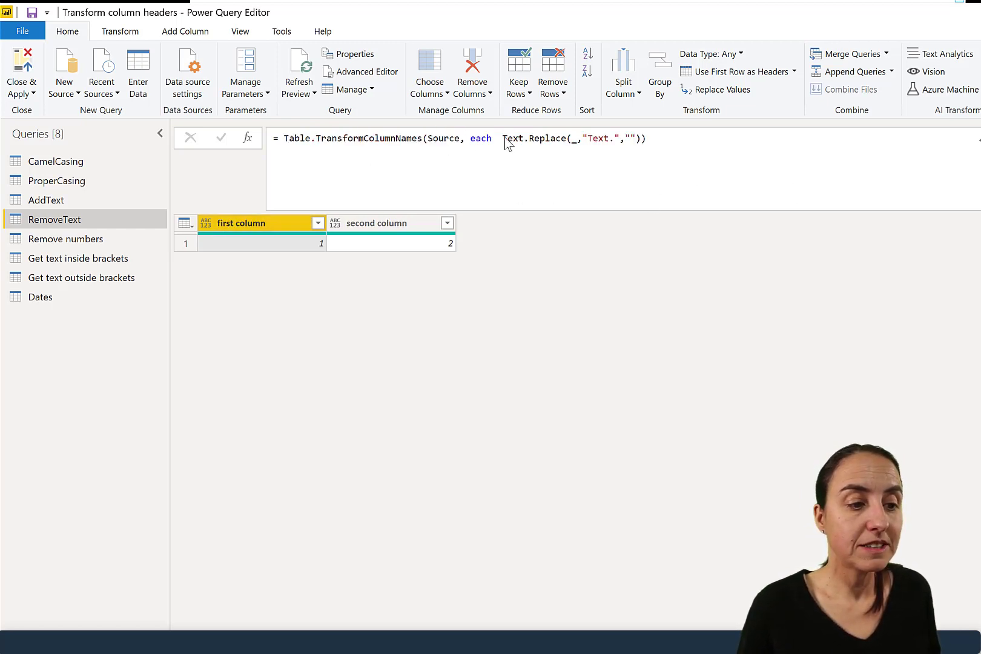
{"action": "left_click_drag", "start_coordinate": [503, 138], "coordinate": [640, 138]}
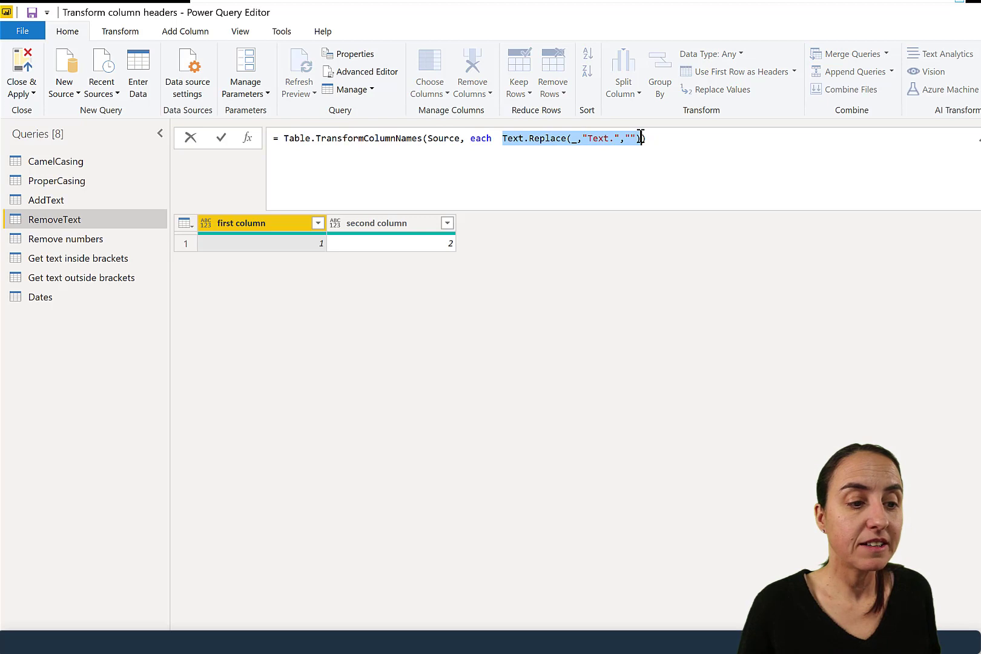
{"action": "left_click", "coordinate": [678, 145]}
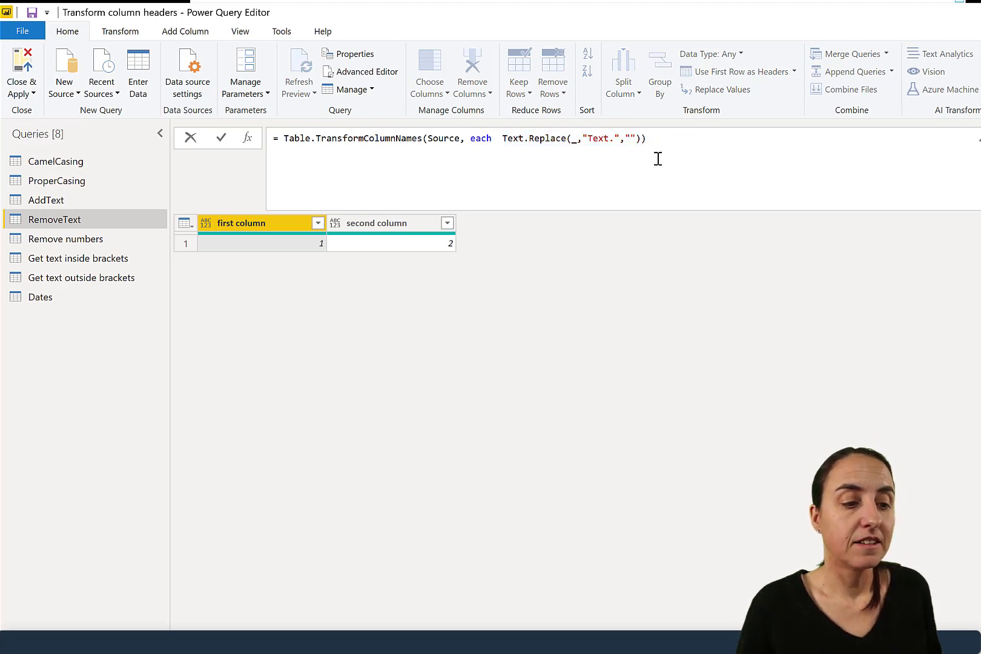
{"action": "left_click_drag", "start_coordinate": [615, 138], "coordinate": [592, 138]}
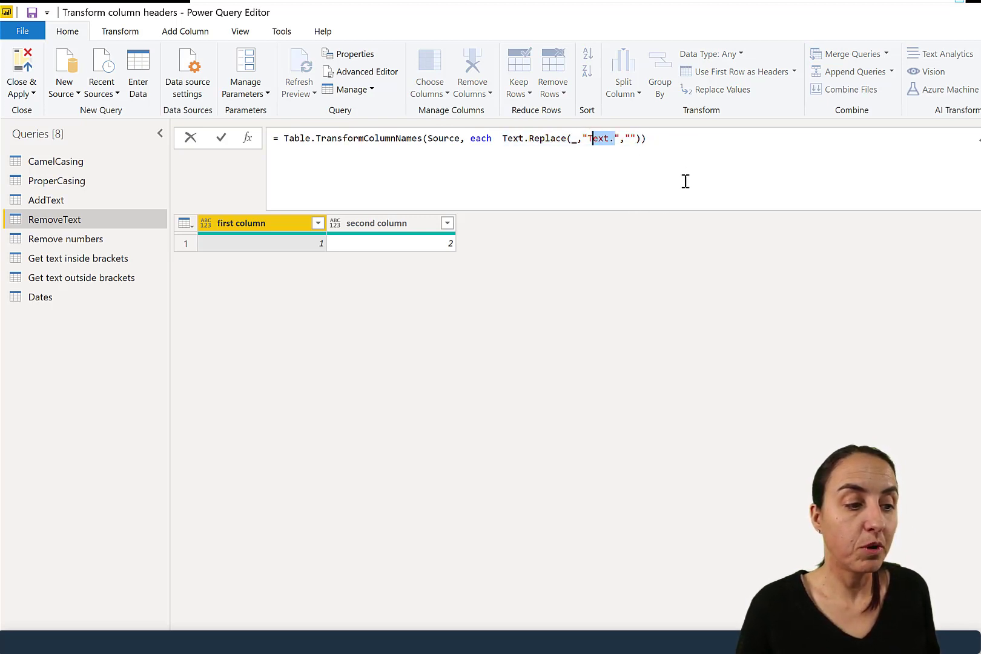
{"action": "key", "text": "Right"}
{"action": "key", "text": "Left"}
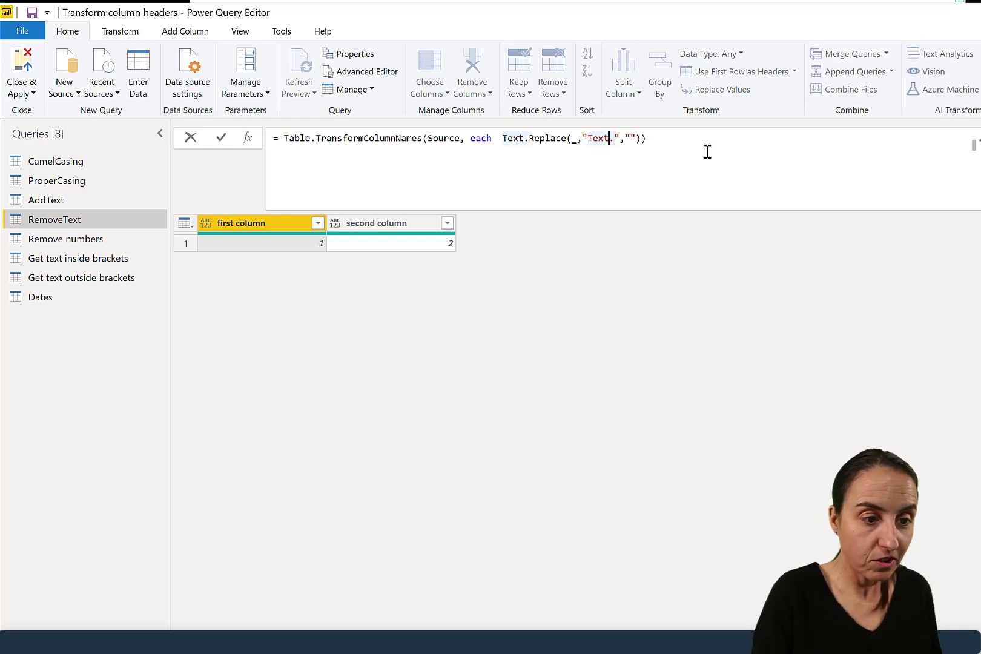
{"action": "key", "text": "Delete"}
{"action": "key", "text": "Return"}
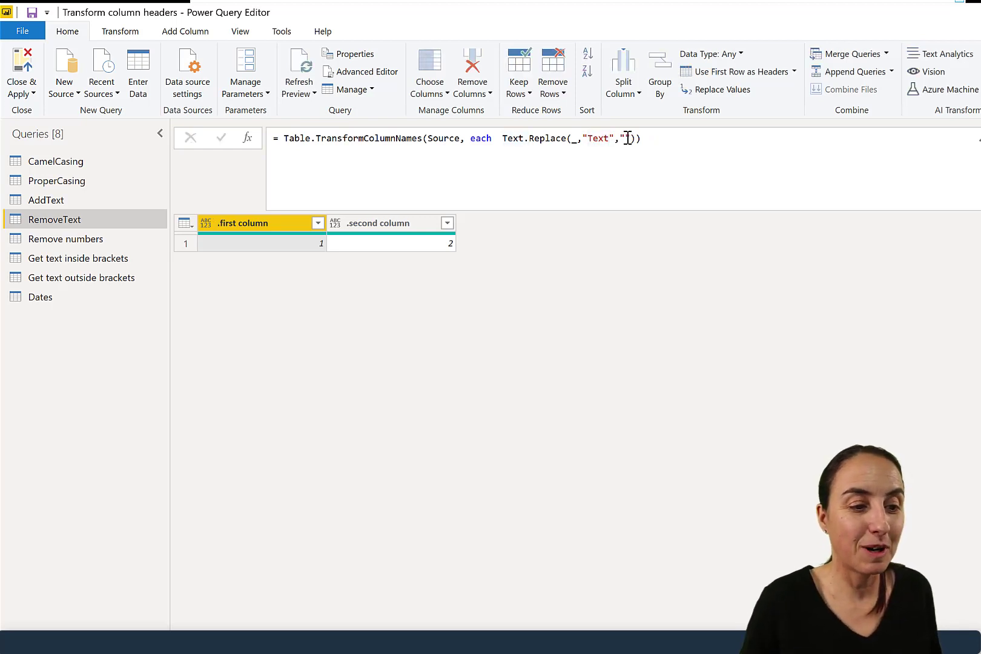
Step: Set the Text.Replace search text in the RemoveText query back to "Text." and apply the formula
{"action": "left_click", "coordinate": [597, 138]}
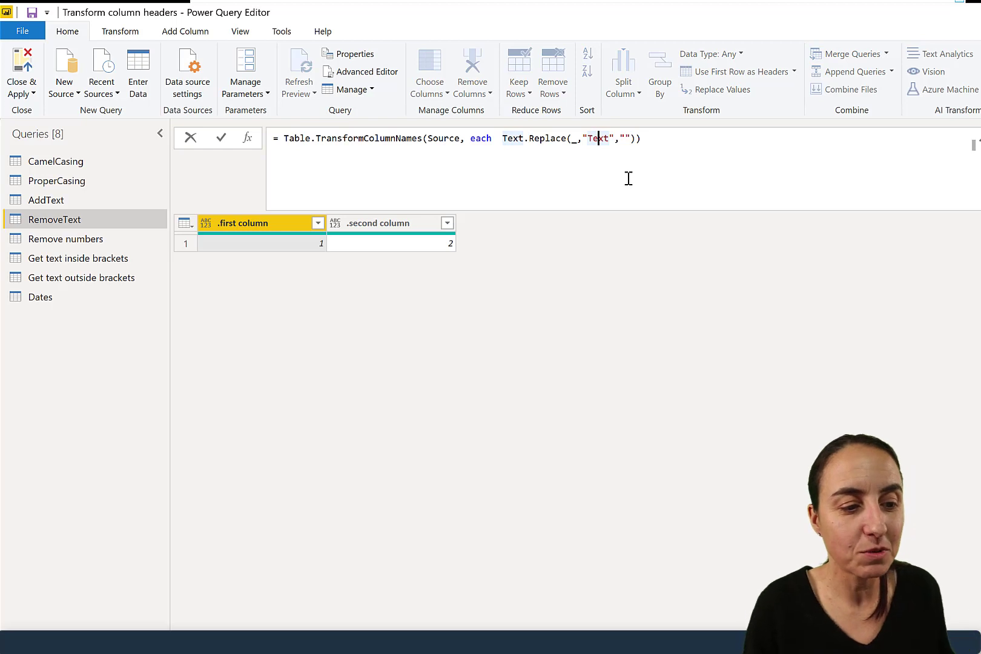
{"action": "type", "text": "."}
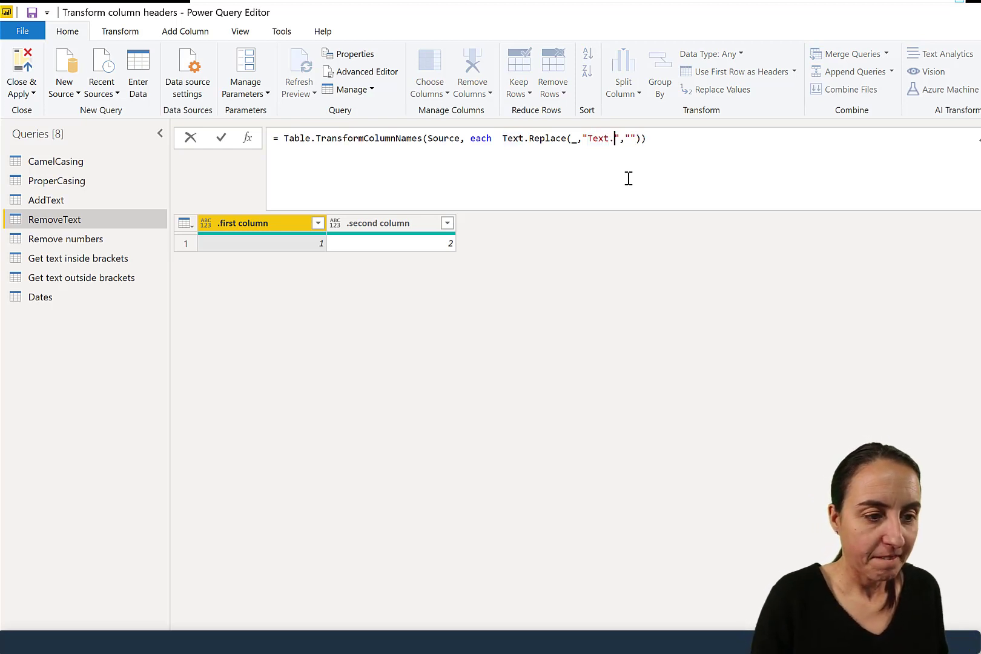
{"action": "key", "text": "Return"}
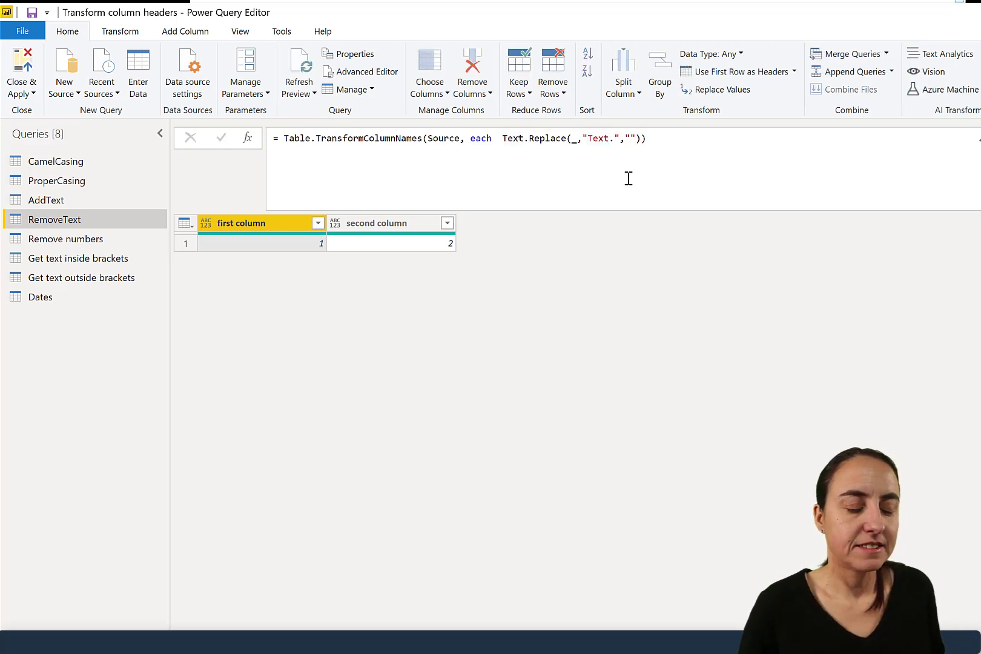
Step: Try "_" as the replacement text in the RemoveText query's Text.Replace, and restore the empty replacement
{"action": "left_click", "coordinate": [630, 138]}
{"action": "key", "text": "Return"}
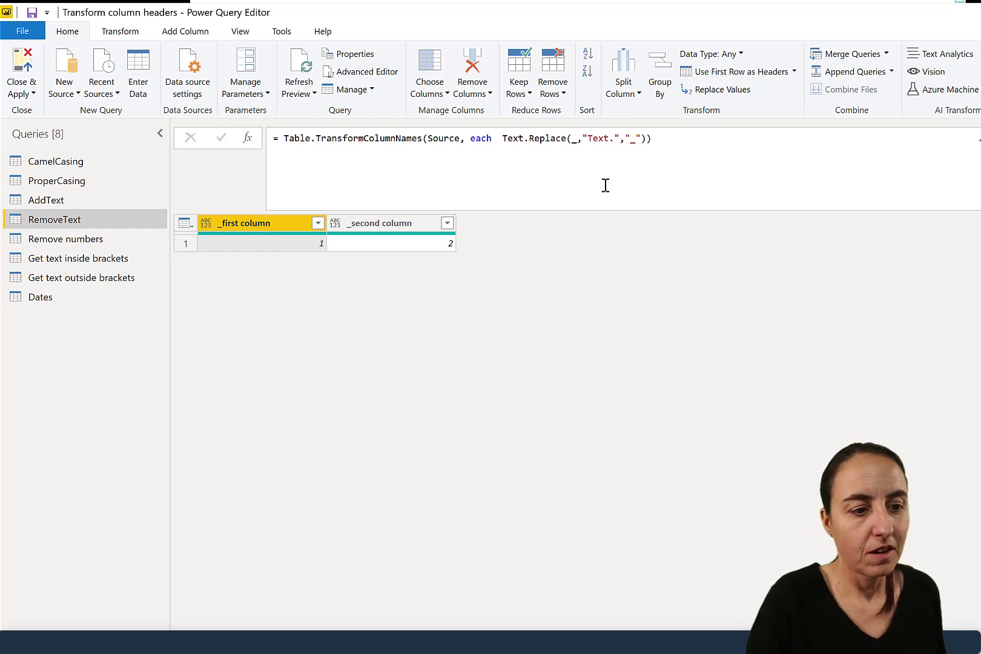
{"action": "left_click", "coordinate": [633, 138]}
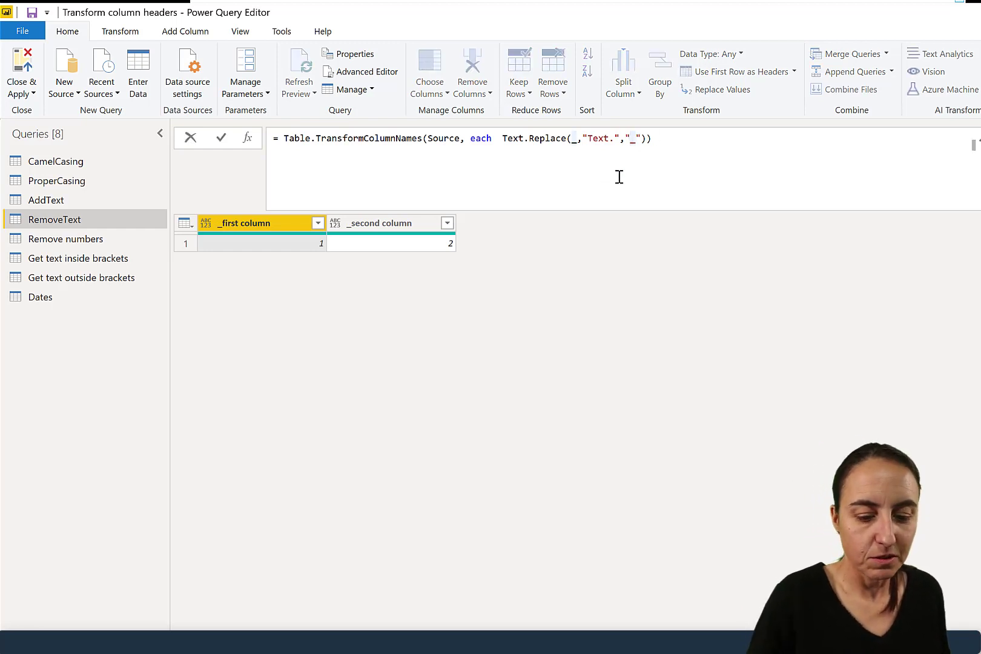
{"action": "key", "text": "BackSpace"}
{"action": "key", "text": "Return"}
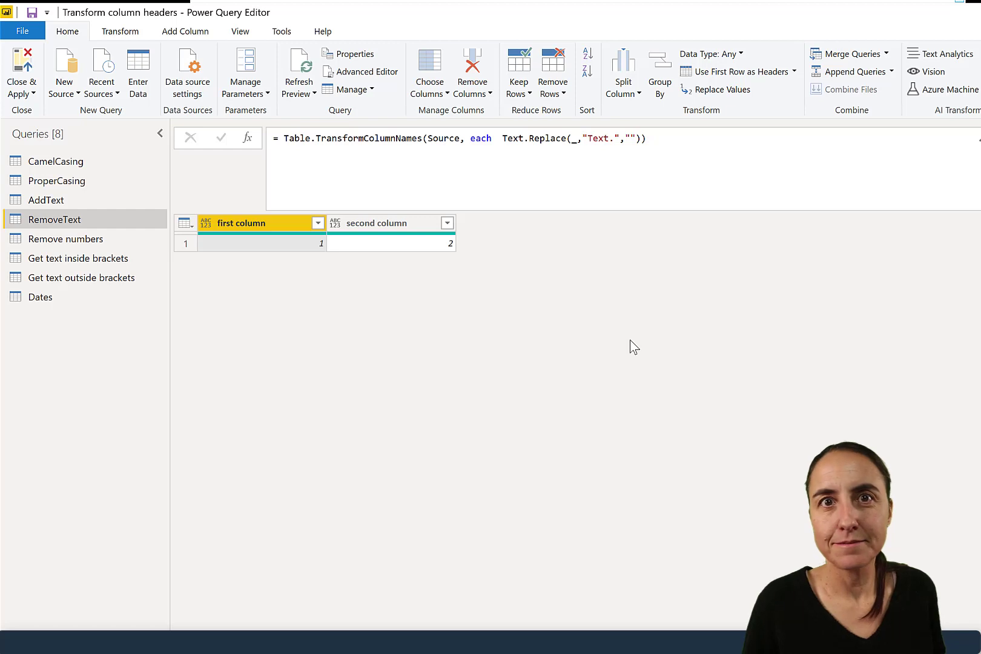
Step: In the Remove numbers query, replace Text.Upper(_) with a plain _ inside Text.Select and apply the formula
{"action": "left_click", "coordinate": [72, 238]}
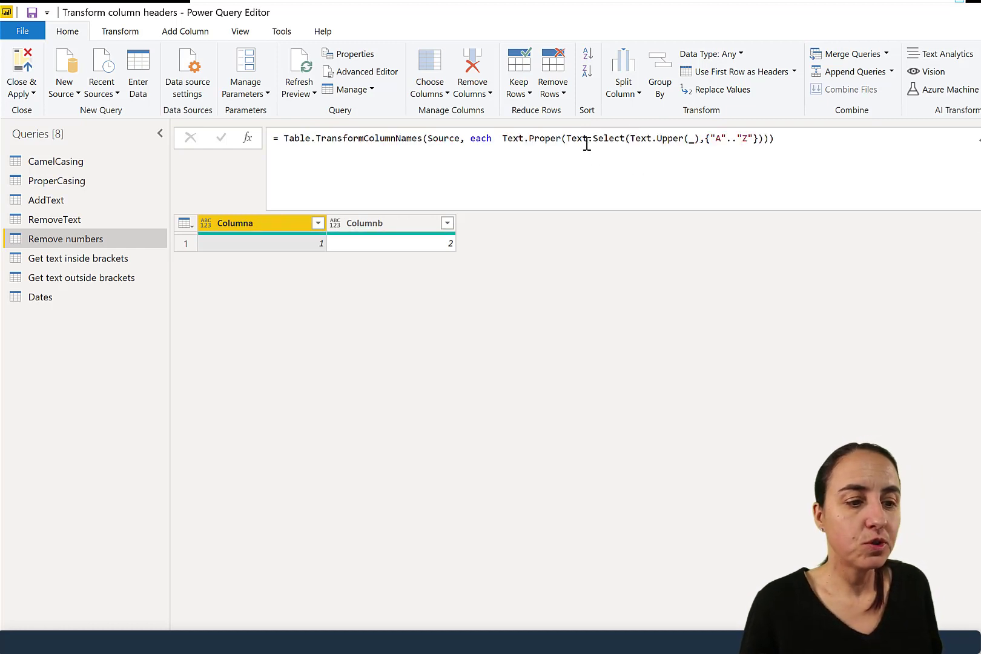
{"action": "left_click", "coordinate": [613, 138]}
{"action": "left_click_drag", "start_coordinate": [571, 138], "coordinate": [717, 135]}
{"action": "left_click", "coordinate": [694, 171]}
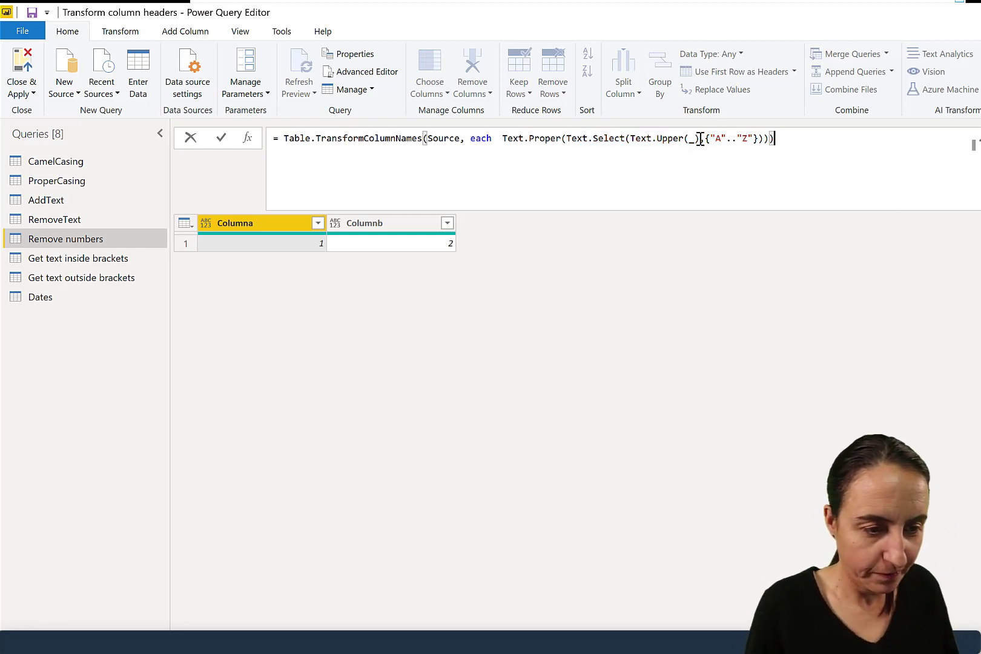
{"action": "left_click_drag", "start_coordinate": [694, 138], "coordinate": [631, 138]}
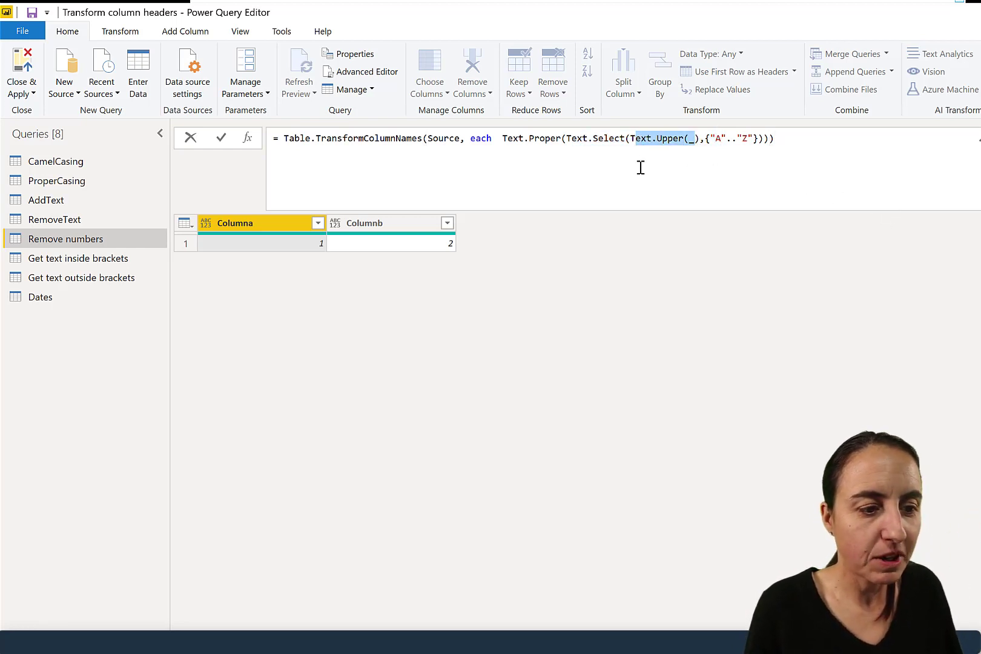
{"action": "key", "text": "BackSpace"}
{"action": "key", "text": "Escape"}
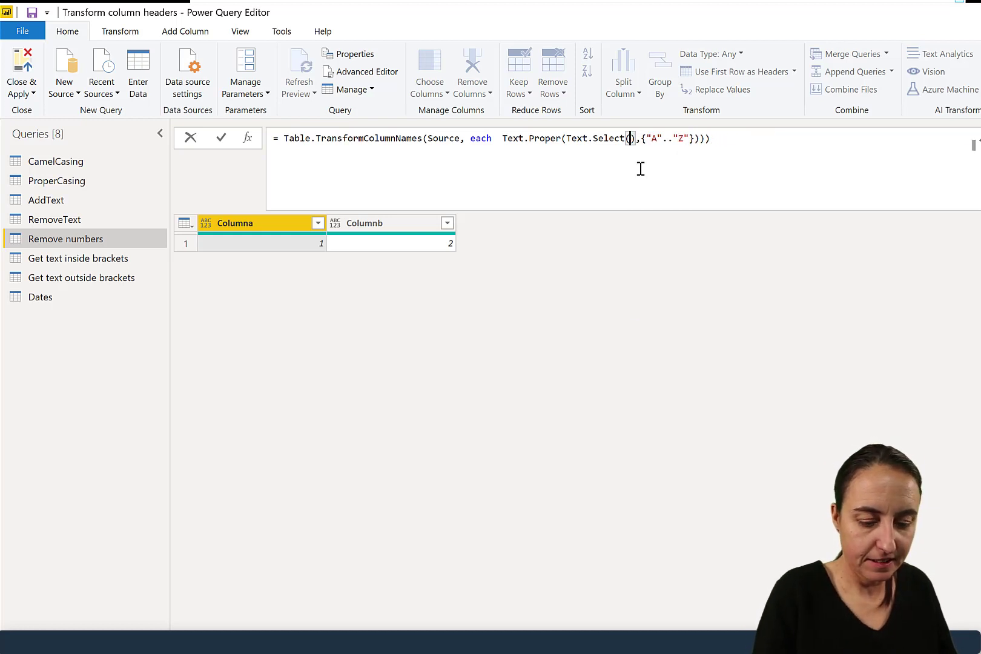
{"action": "key", "text": "Delete"}
{"action": "type", "text": "_"}
{"action": "key", "text": "Return"}
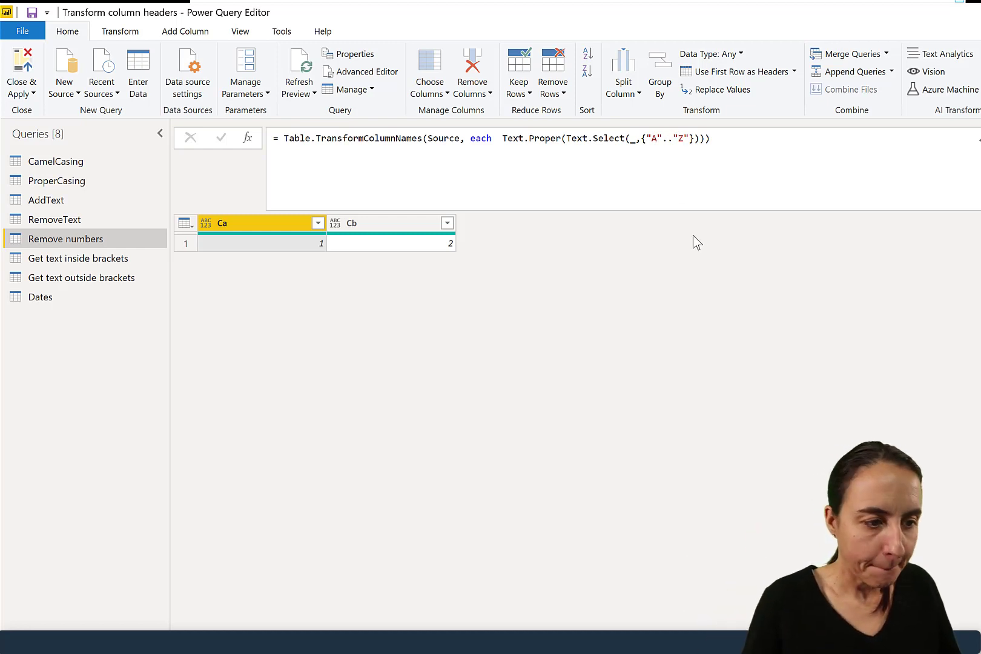
Step: Check the original column names in the Source step, and remove the Text.Proper wrapper from the Remove numbers column name formula
{"action": "key", "text": "ctrl+z"}
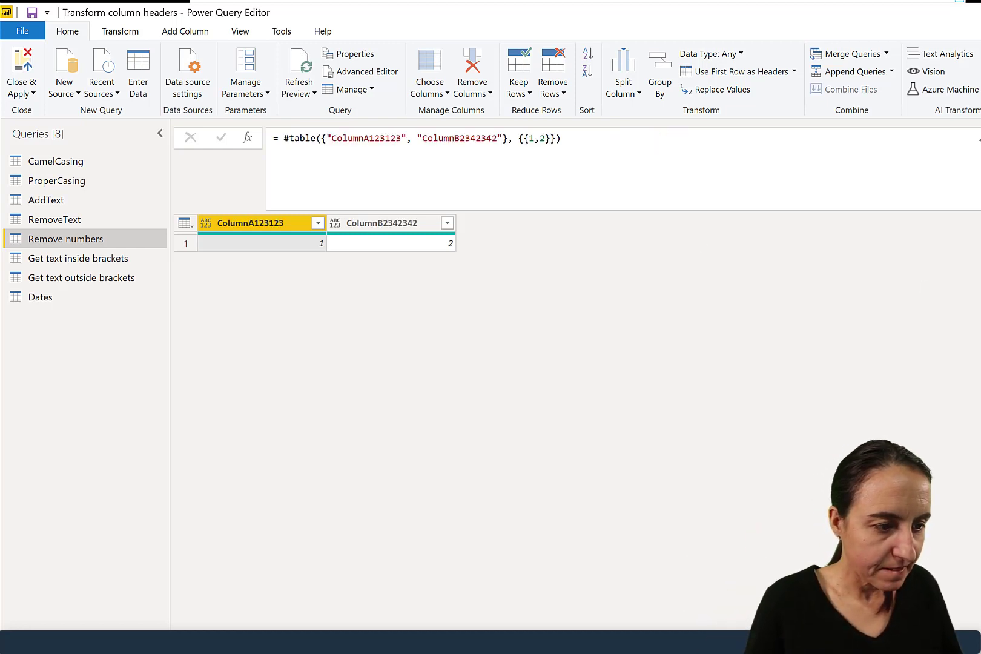
{"action": "key", "text": "ctrl+y"}
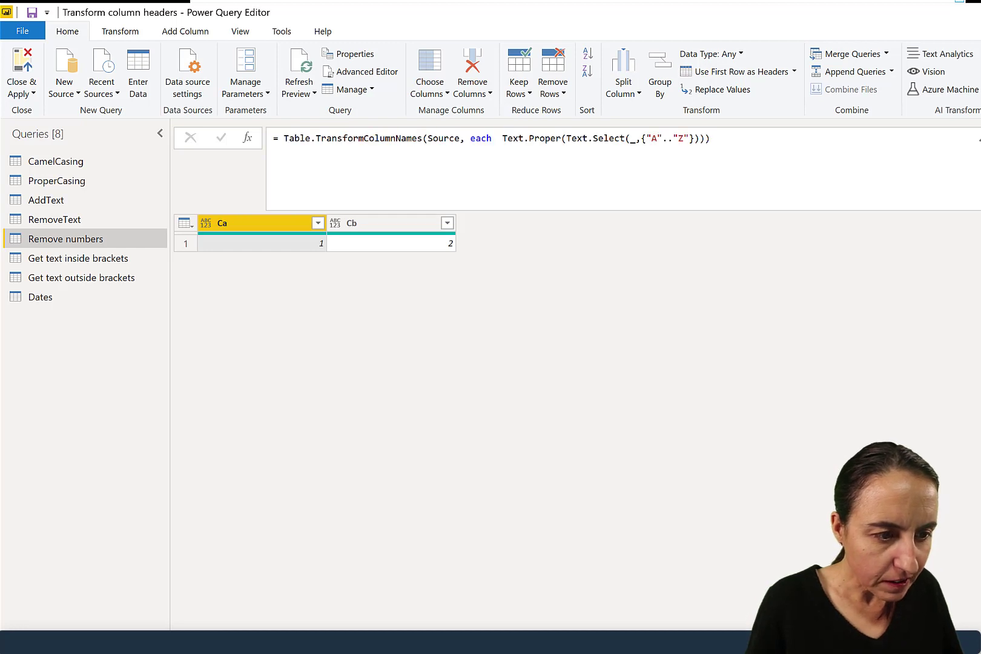
{"action": "left_click_drag", "start_coordinate": [503, 138], "coordinate": [567, 149]}
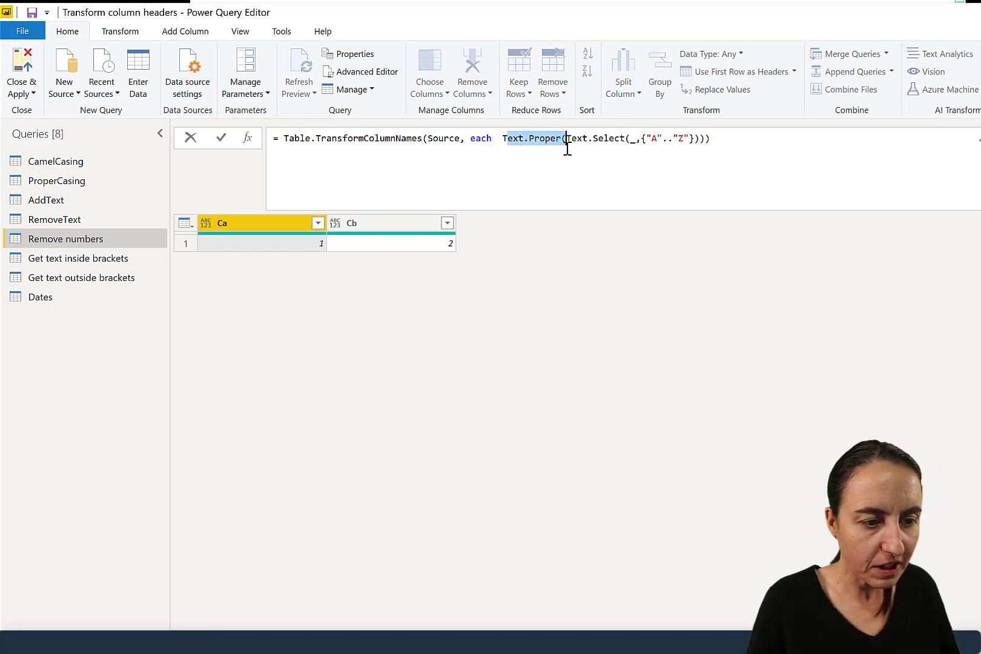
{"action": "key", "text": "Delete"}
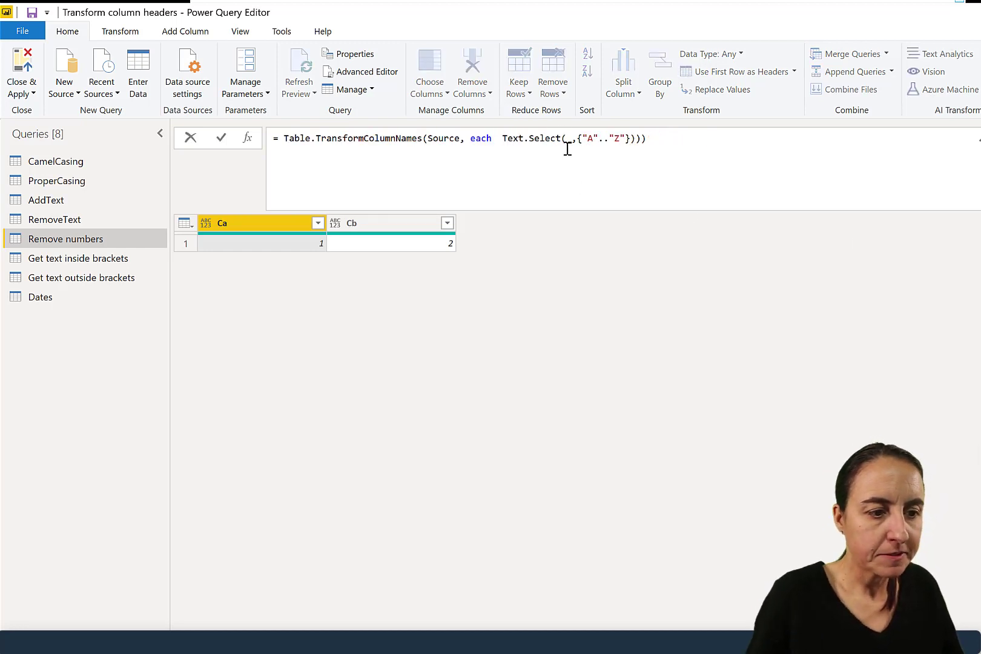
{"action": "key", "text": "BackSpace"}
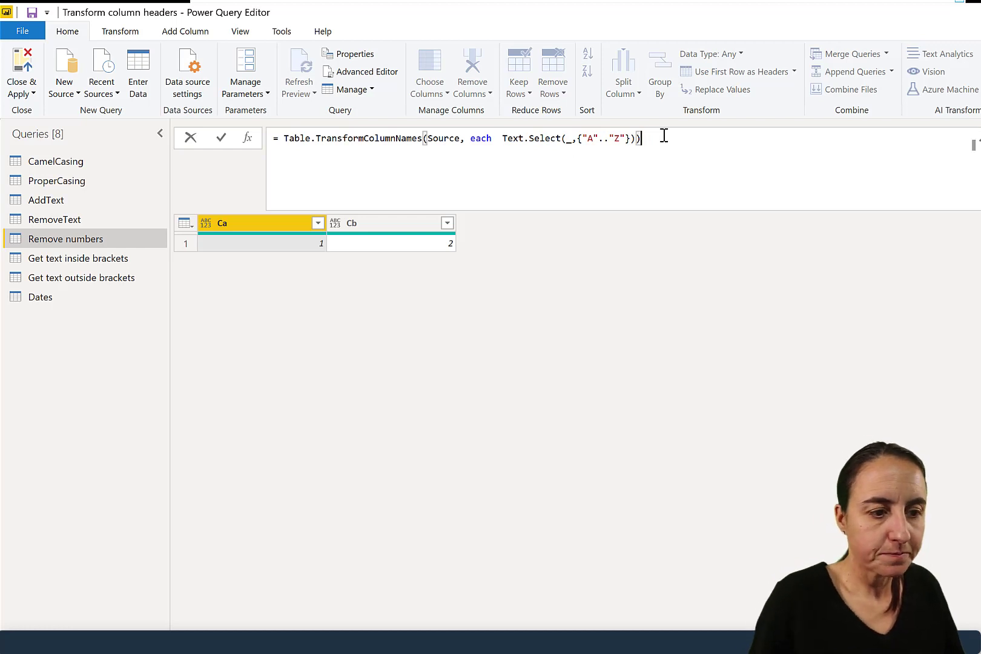
{"action": "key", "text": "Return"}
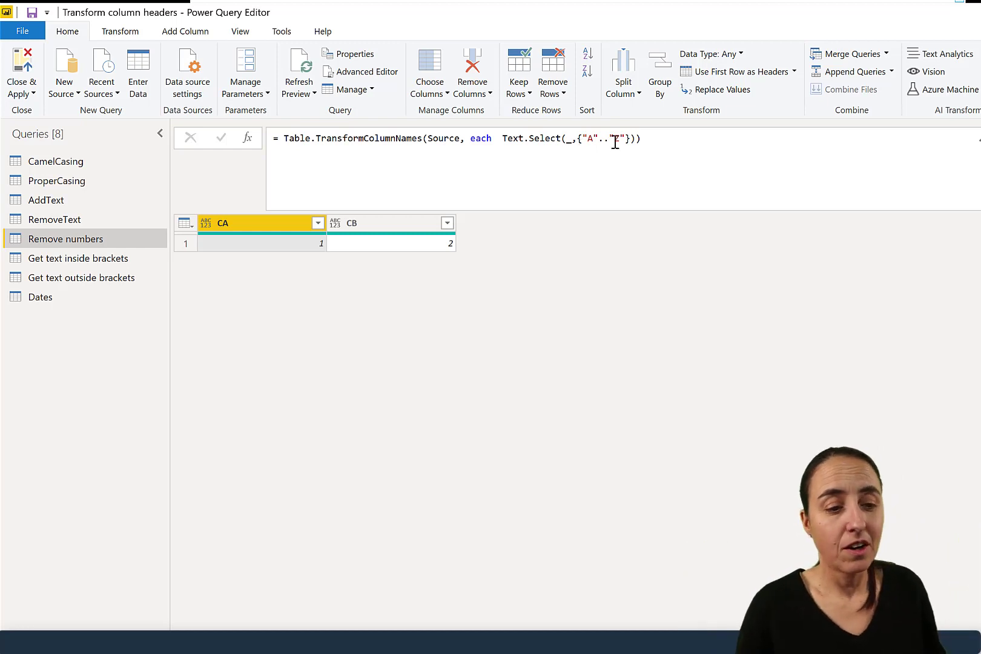
Step: Wrap the underscore inside Text.Select in Text.Upper(_) in the Remove numbers query and apply the formula
{"action": "left_click", "coordinate": [566, 141]}
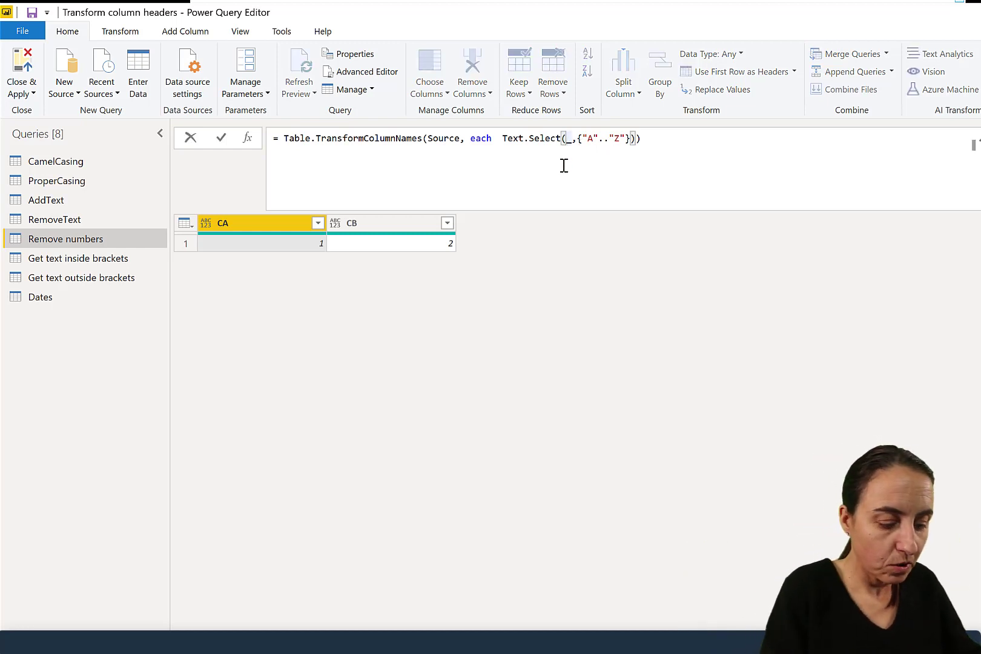
{"action": "type", "text": "Tex"}
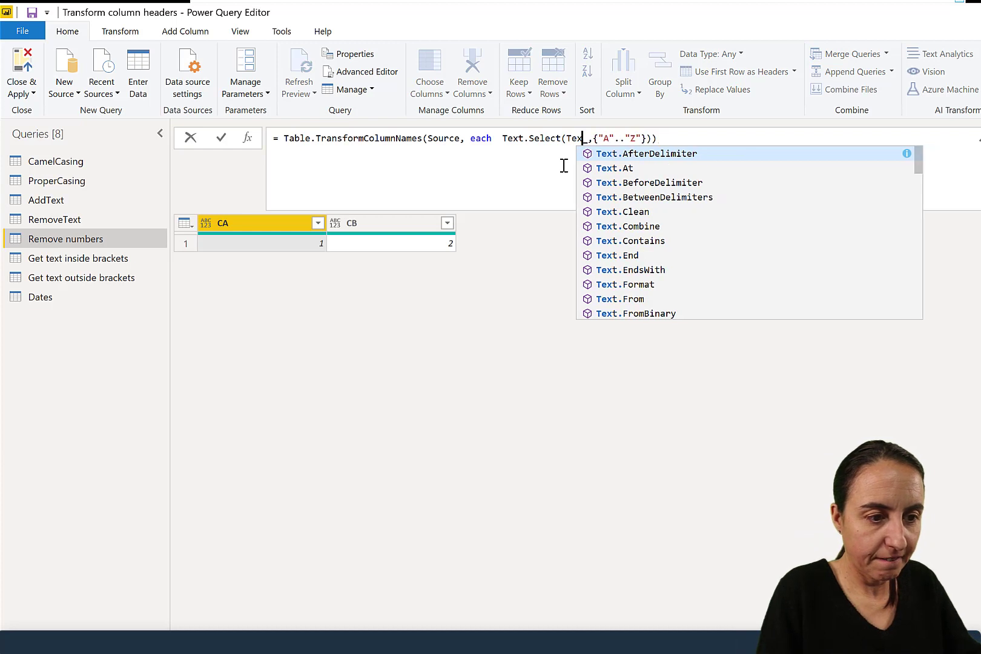
{"action": "type", "text": "t.Uppwe"}
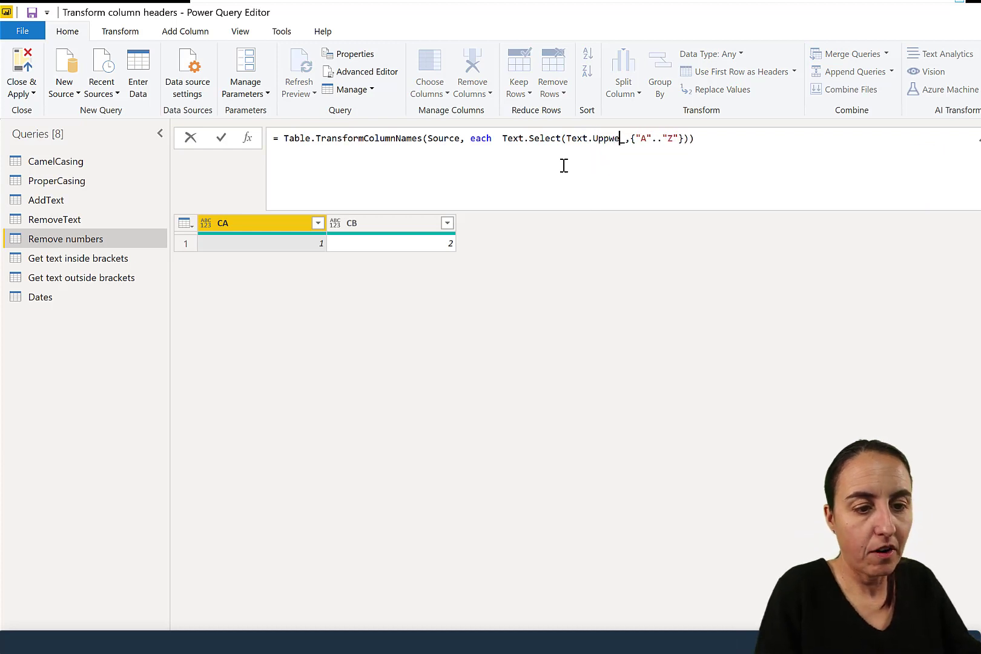
{"action": "key", "text": "BackSpace"}
{"action": "key", "text": "BackSpace"}
{"action": "type", "text": "er("}
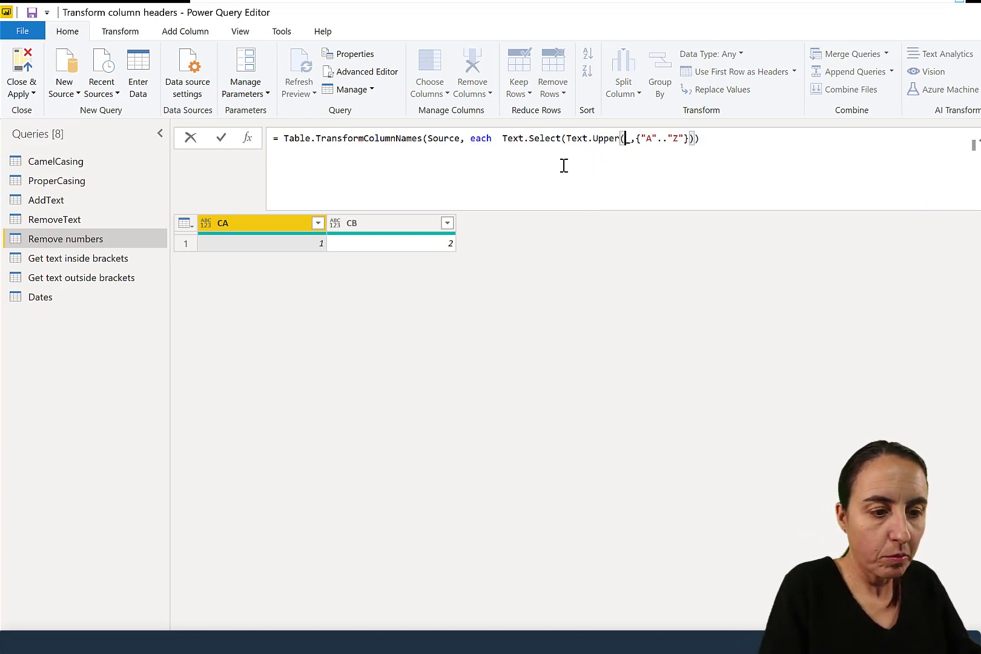
{"action": "key", "text": "Right"}
{"action": "type", "text": ")"}
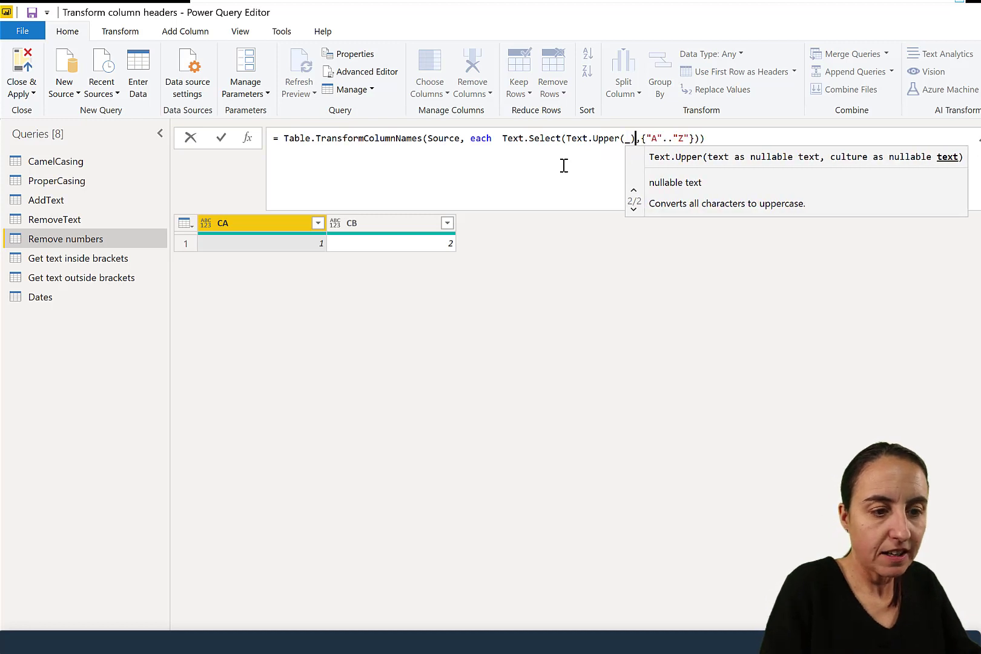
{"action": "key", "text": "Return"}
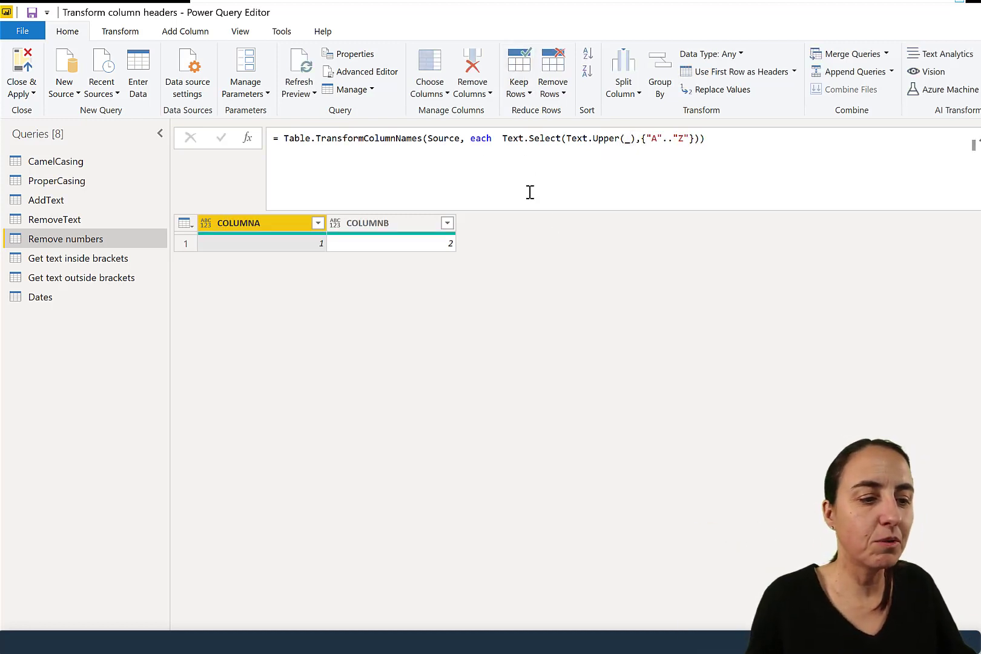
Step: Wrap the Text.Select expression of the Remove numbers query in Text.Proper( ) and apply the formula
{"action": "left_click", "coordinate": [502, 139]}
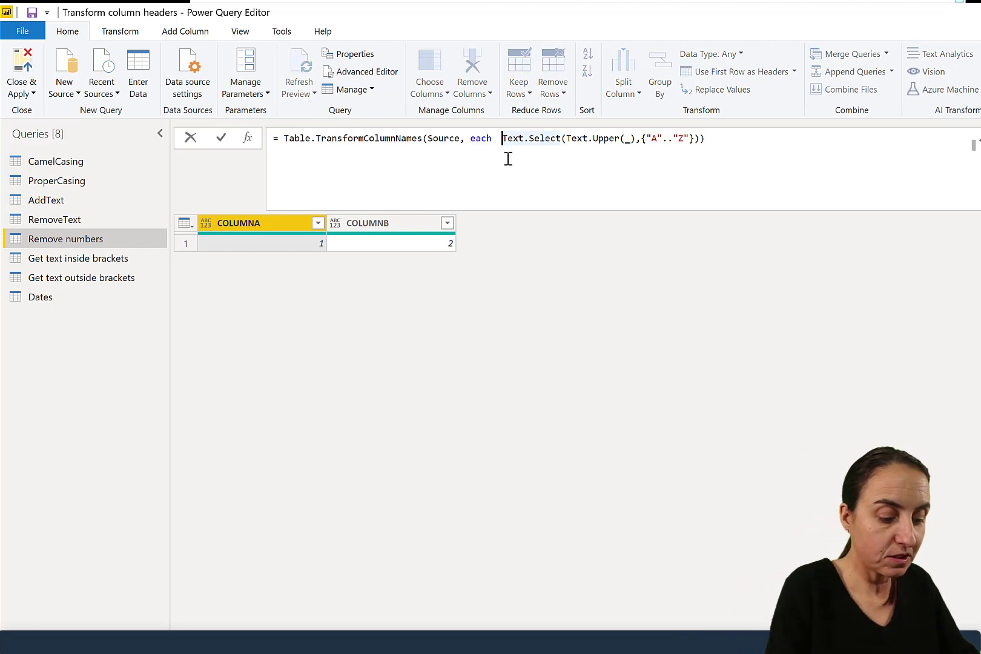
{"action": "type", "text": "Tex"}
{"action": "type", "text": "."}
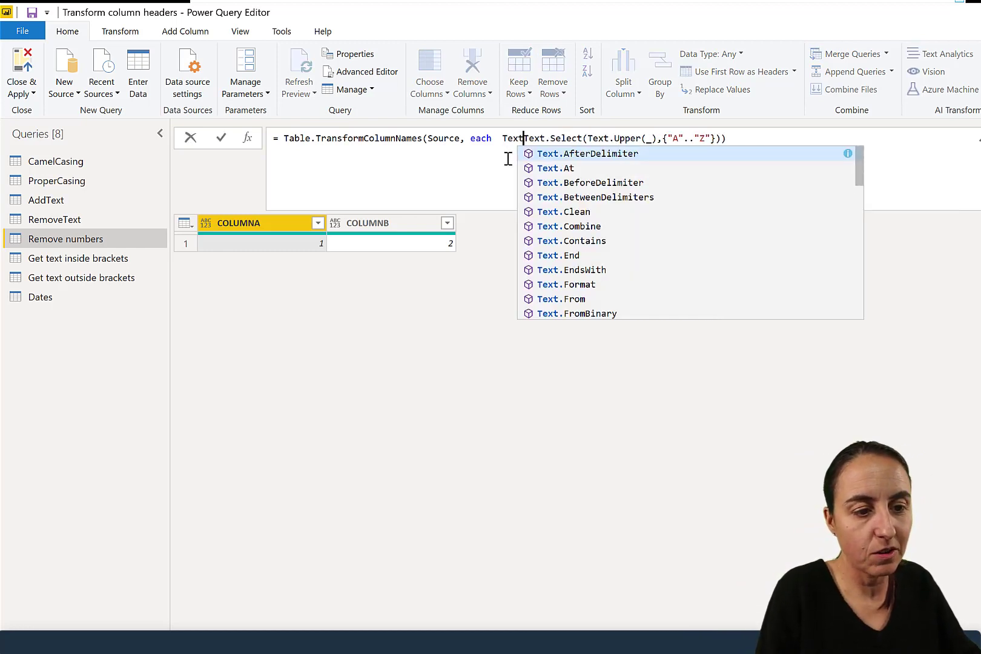
{"action": "type", "text": ".Proper"}
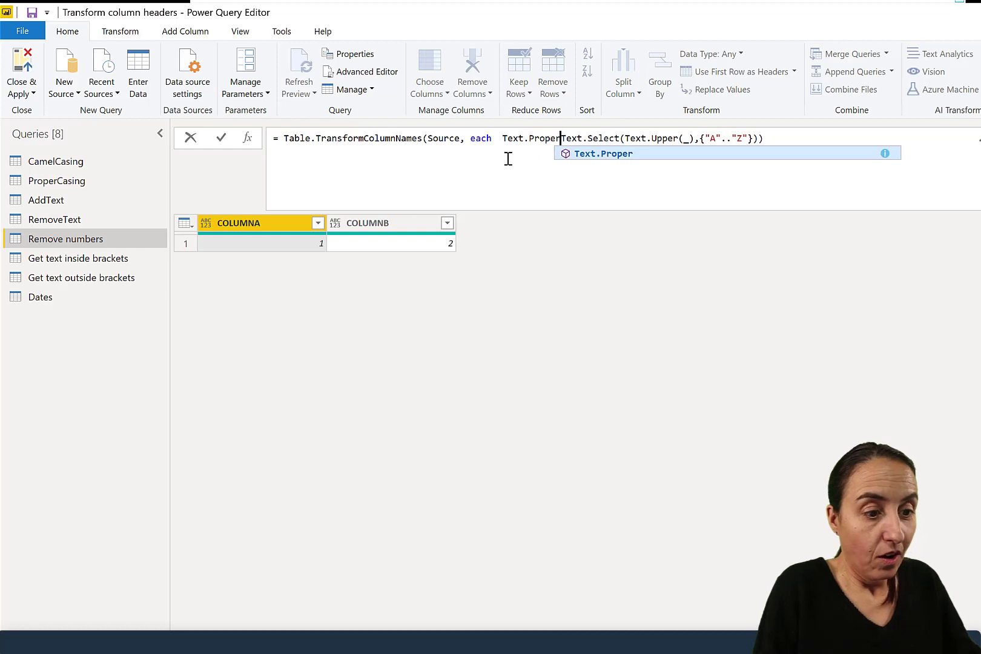
{"action": "type", "text": "("}
{"action": "left_click", "coordinate": [788, 139]}
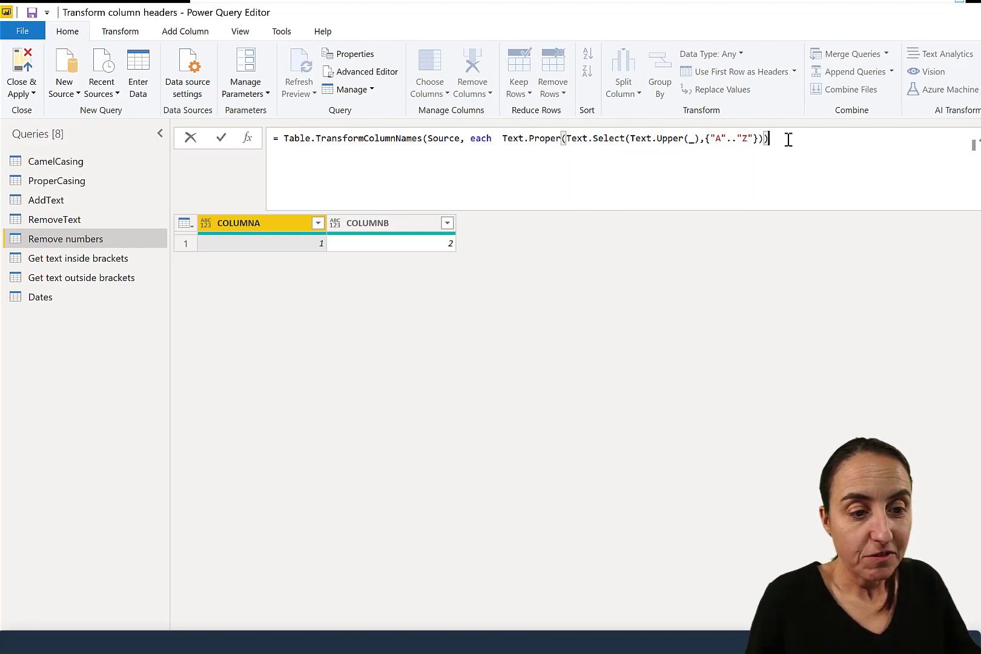
{"action": "type", "text": ")"}
{"action": "key", "text": "Return"}
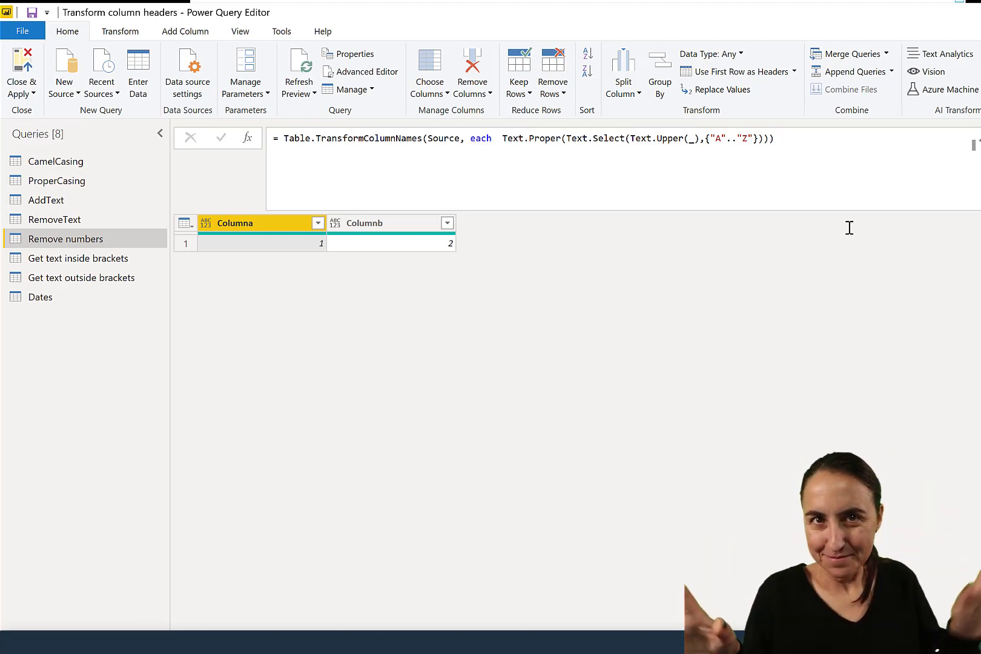
Step: Open the Get text inside brackets query and examine its Text.BetweenDelimiters expression with the "[" and "]" delimiters
{"action": "left_click", "coordinate": [88, 260]}
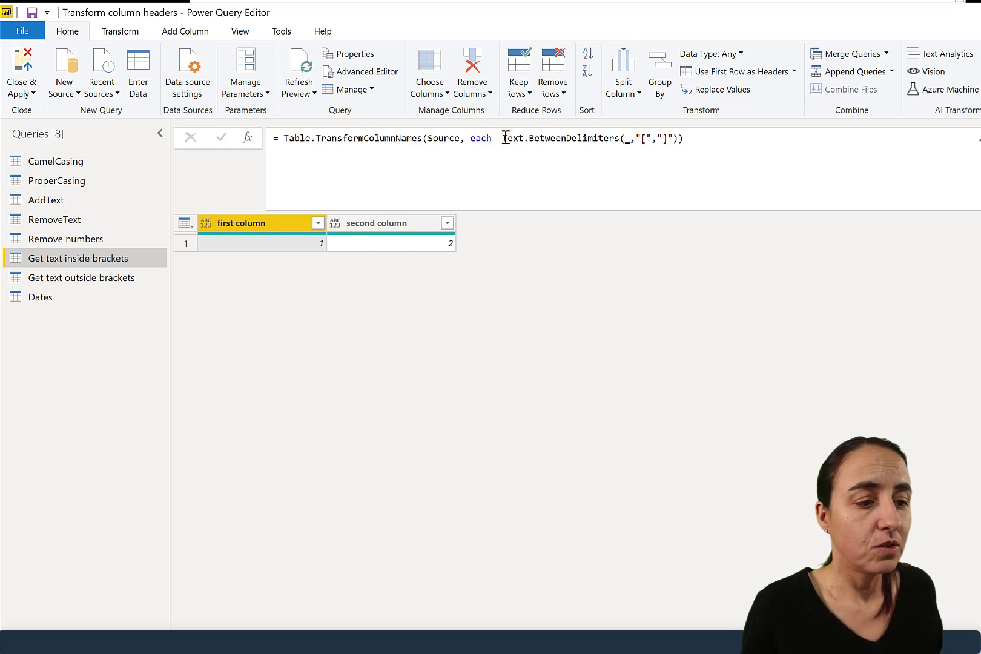
{"action": "double_click", "coordinate": [577, 139]}
{"action": "left_click_drag", "start_coordinate": [577, 139], "coordinate": [720, 144]}
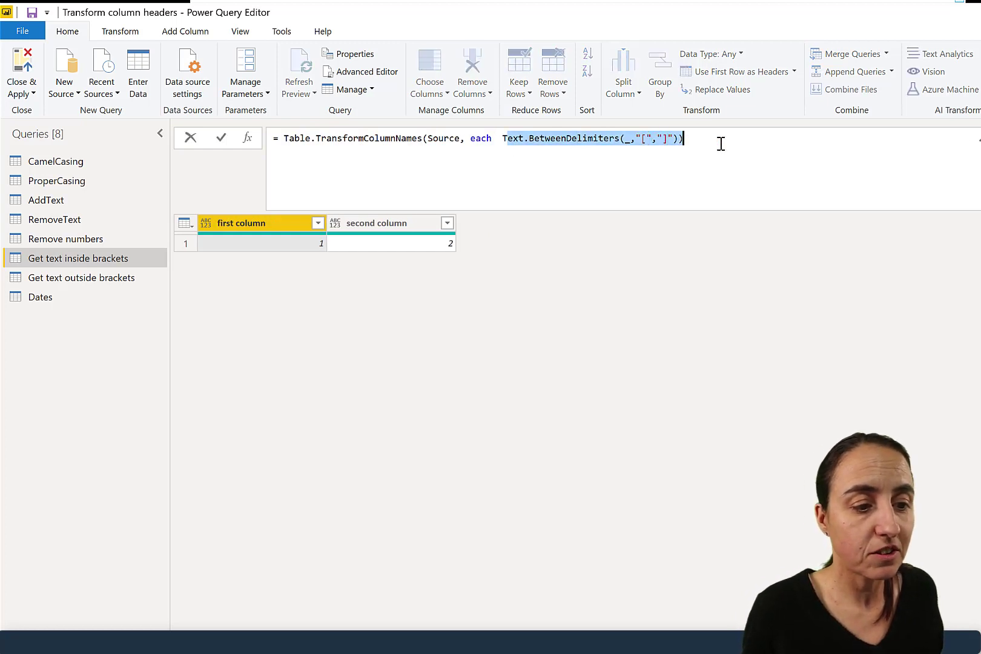
{"action": "left_click", "coordinate": [652, 140]}
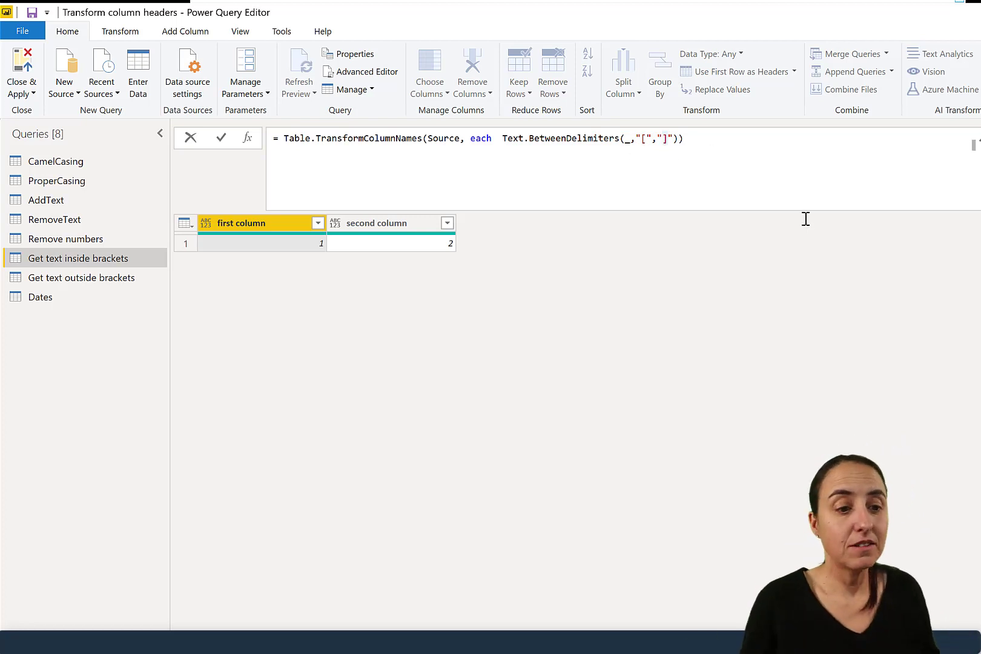
{"action": "key", "text": "Return"}
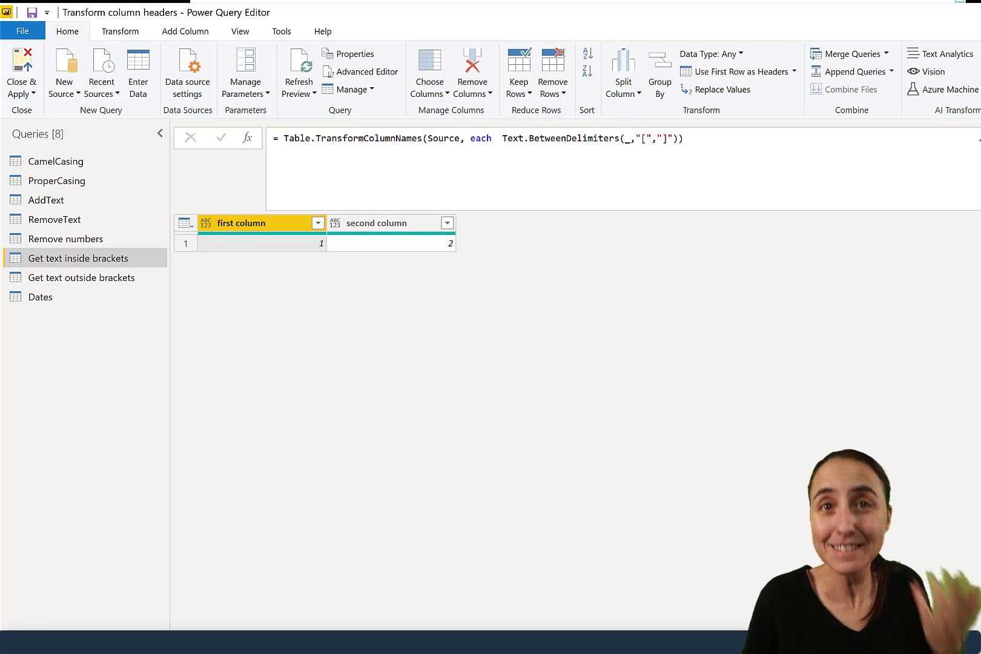
Step: Open the Get text outside brackets query and review its source column names and its Text.BeforeDelimiter expression
{"action": "left_click", "coordinate": [88, 281]}
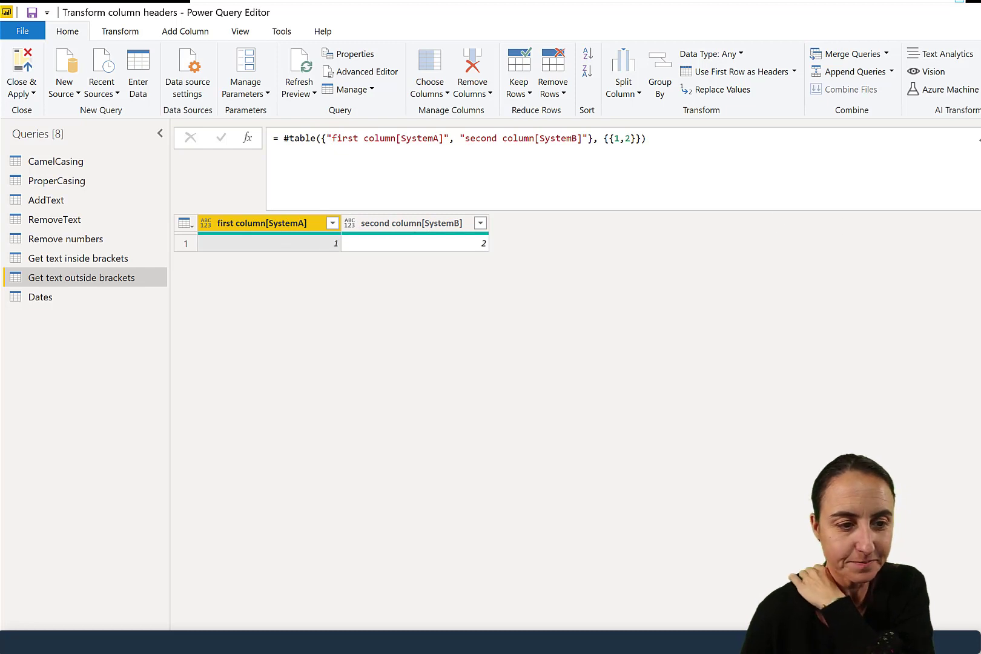
{"action": "key", "text": "Down"}
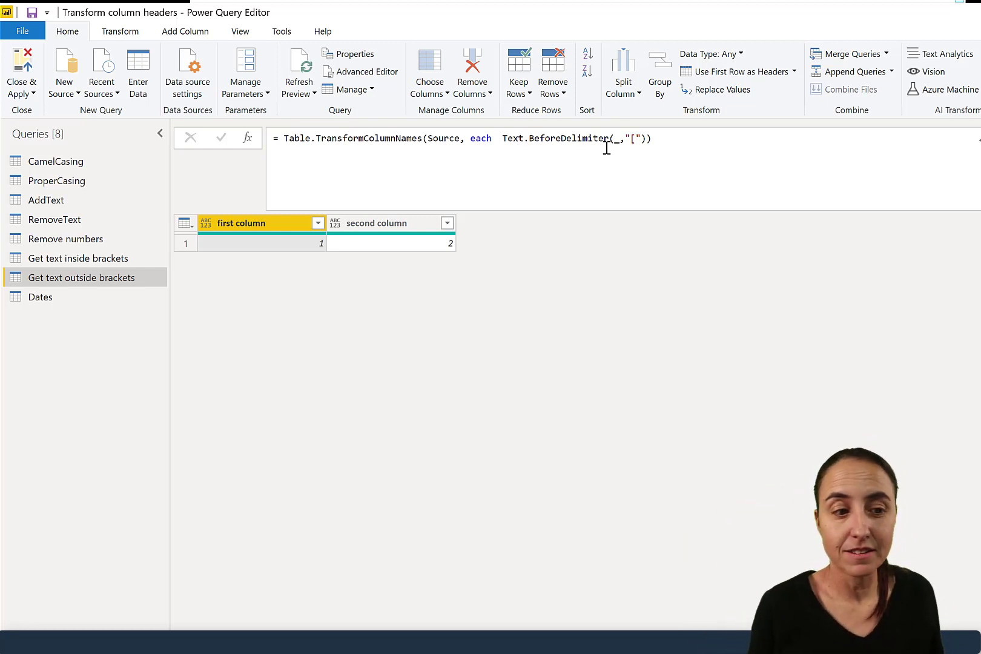
{"action": "left_click", "coordinate": [630, 139]}
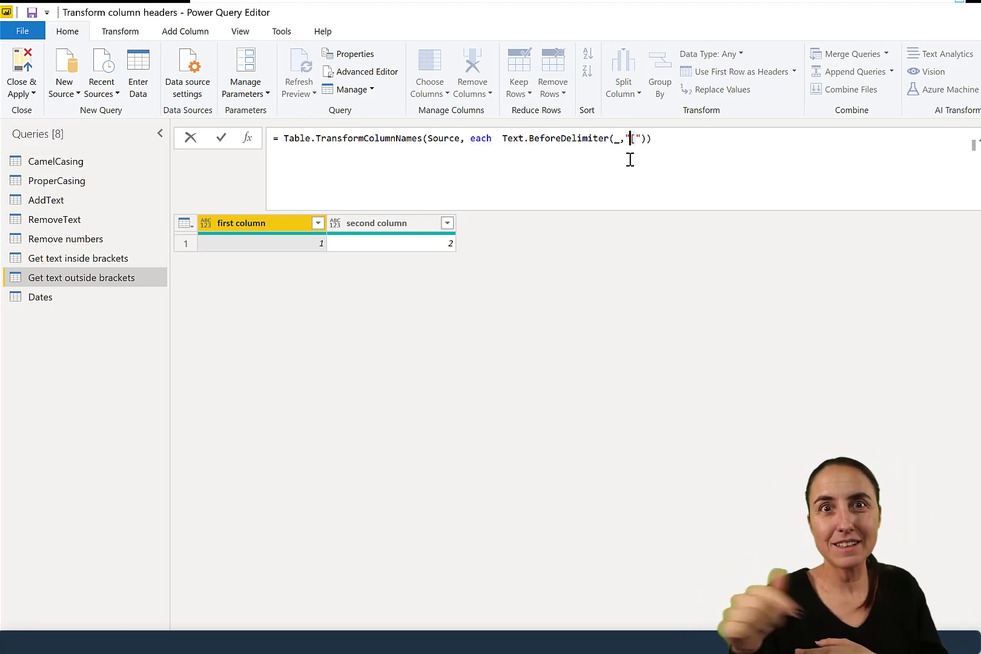
{"action": "double_click", "coordinate": [546, 143]}
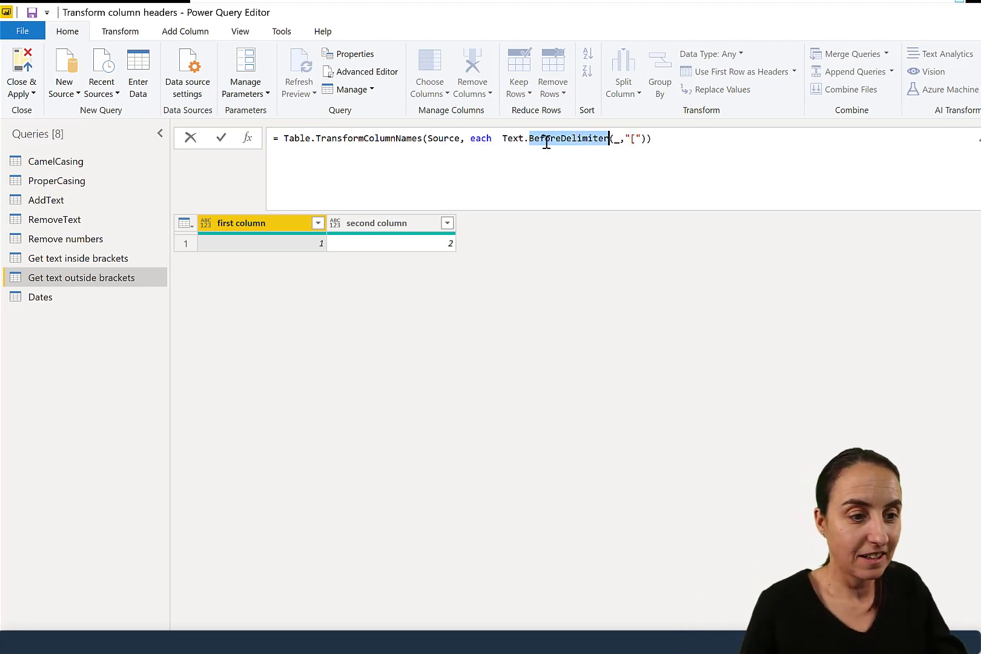
{"action": "type", "text": "af"}
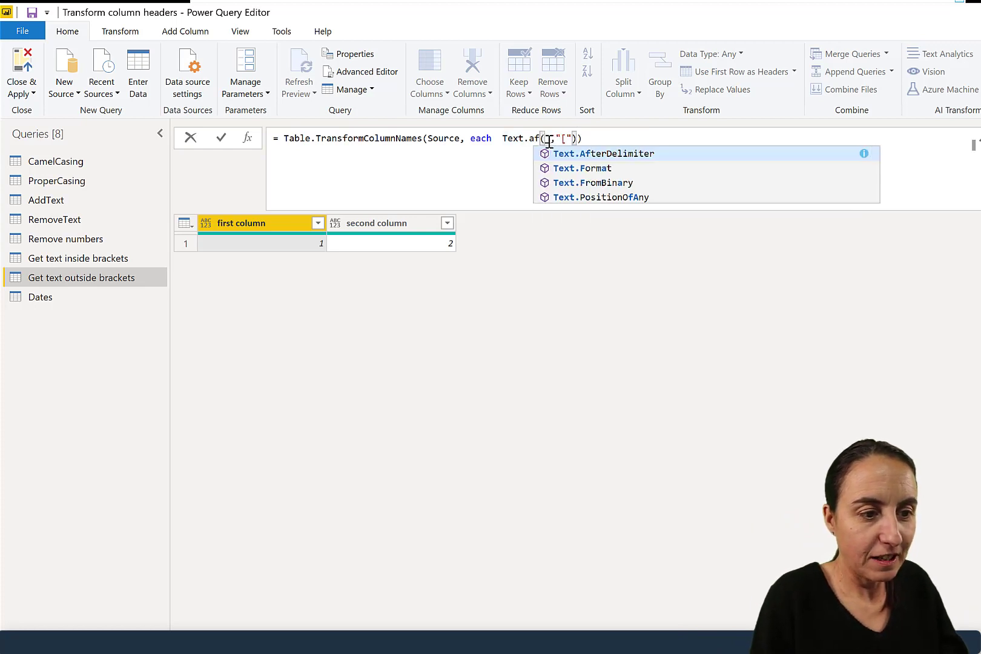
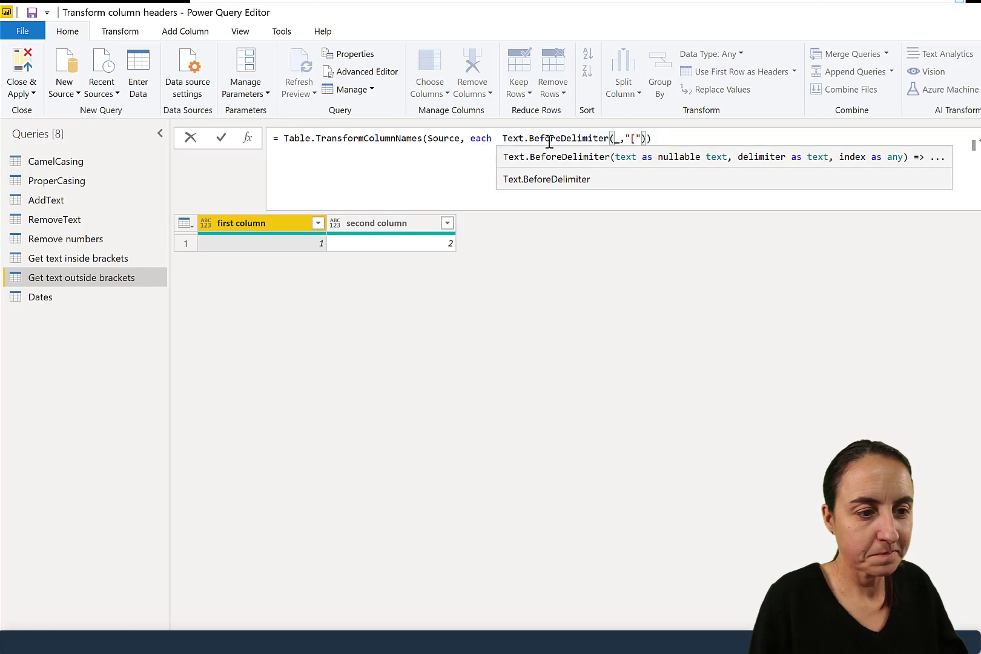
{"action": "key", "text": "Return"}
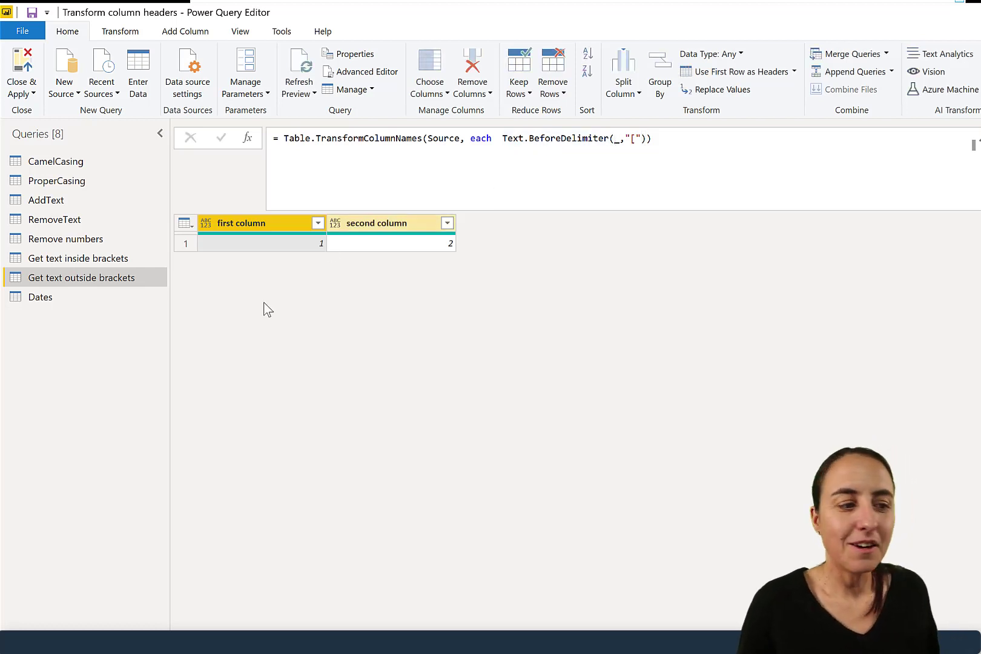
Step: Open the Dates query and compare its Splitter.SplitTextByPositions formula with the available Split Column options
{"action": "left_click", "coordinate": [74, 296]}
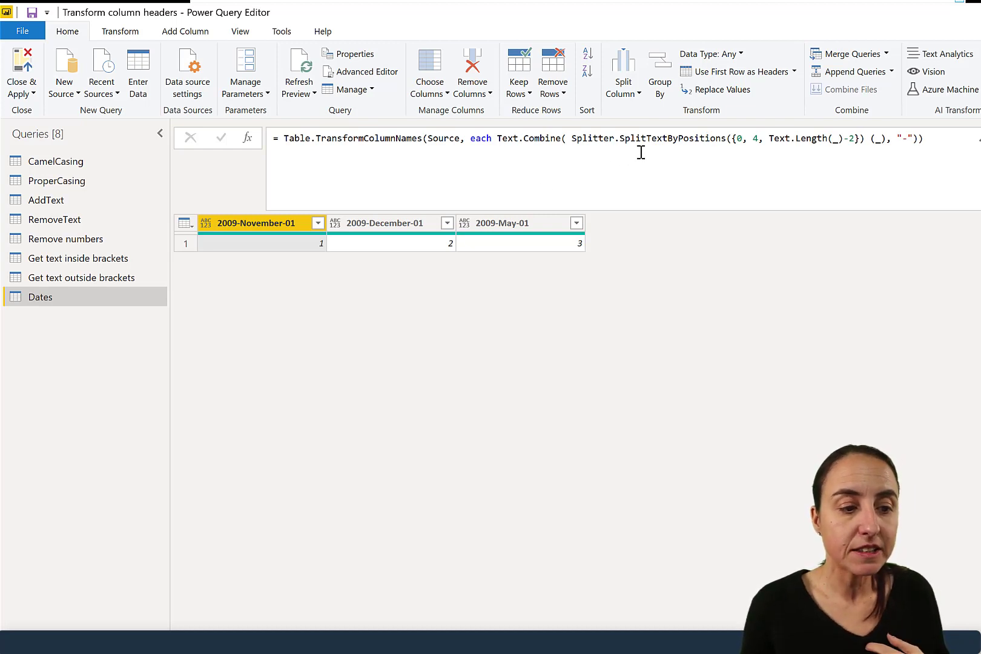
{"action": "left_click", "coordinate": [623, 91]}
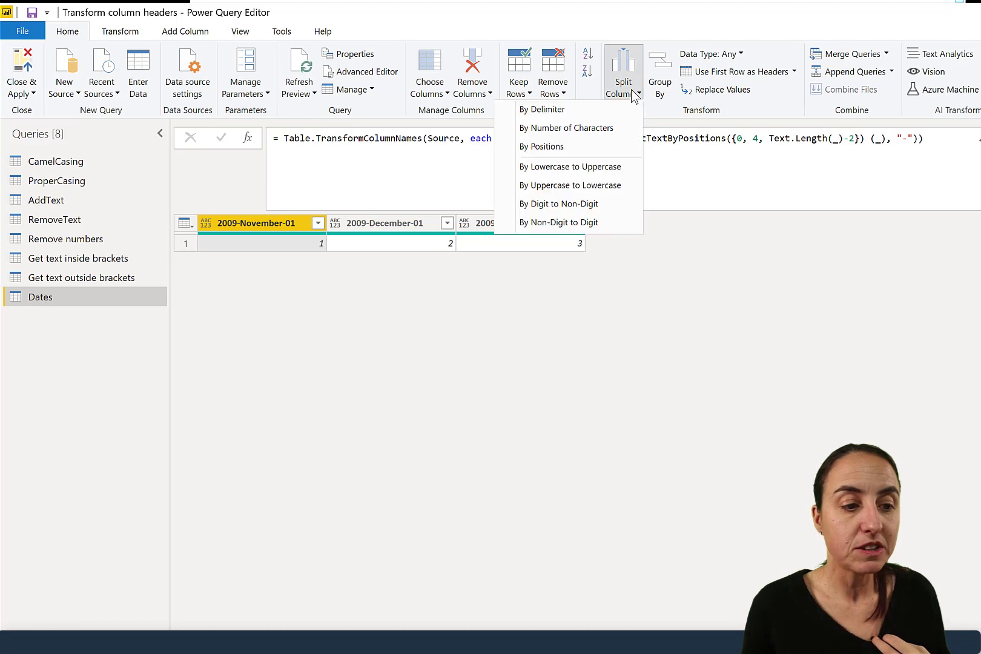
{"action": "left_click", "coordinate": [819, 250]}
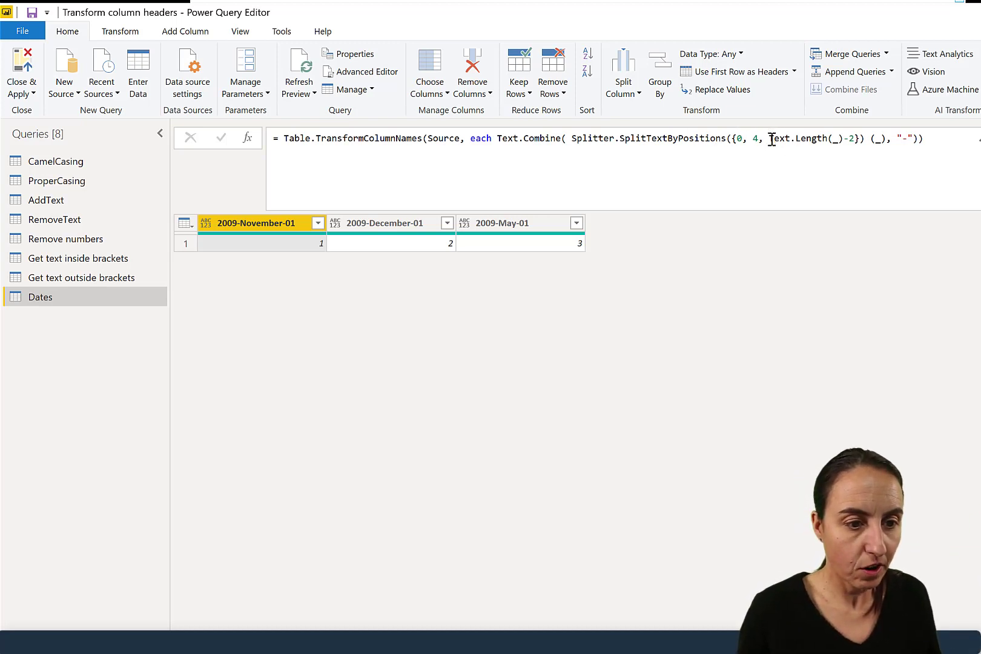
Step: Remove the Text.Length(_)-2 position from the Dates query's split list, leaving {0, 4}, and apply the formula
{"action": "left_click_drag", "start_coordinate": [769, 139], "coordinate": [855, 141]}
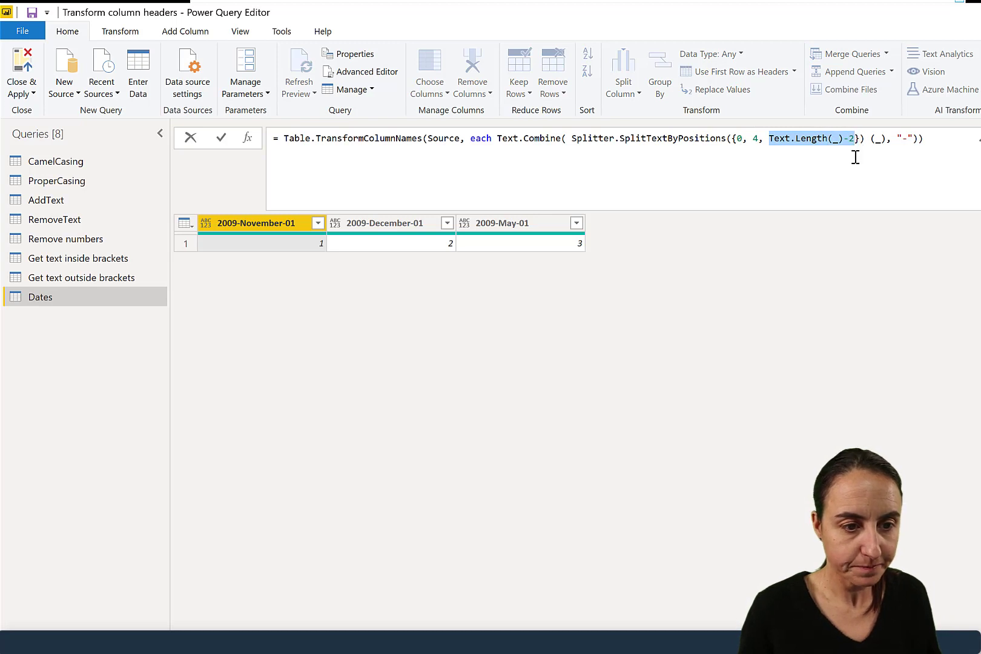
{"action": "key", "text": "Delete"}
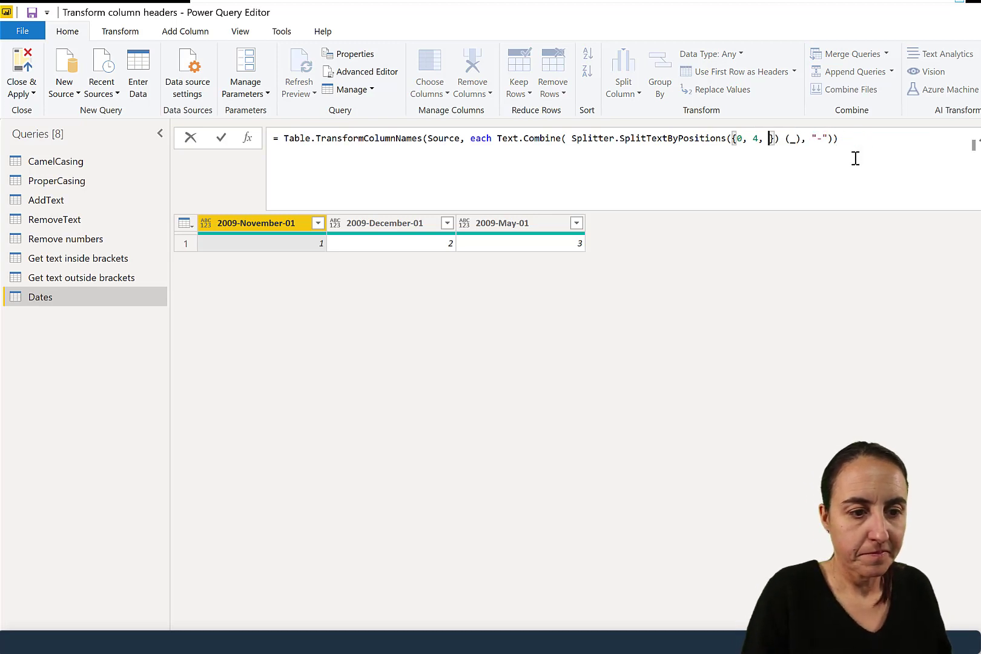
{"action": "key", "text": "BackSpace"}
{"action": "key", "text": "BackSpace"}
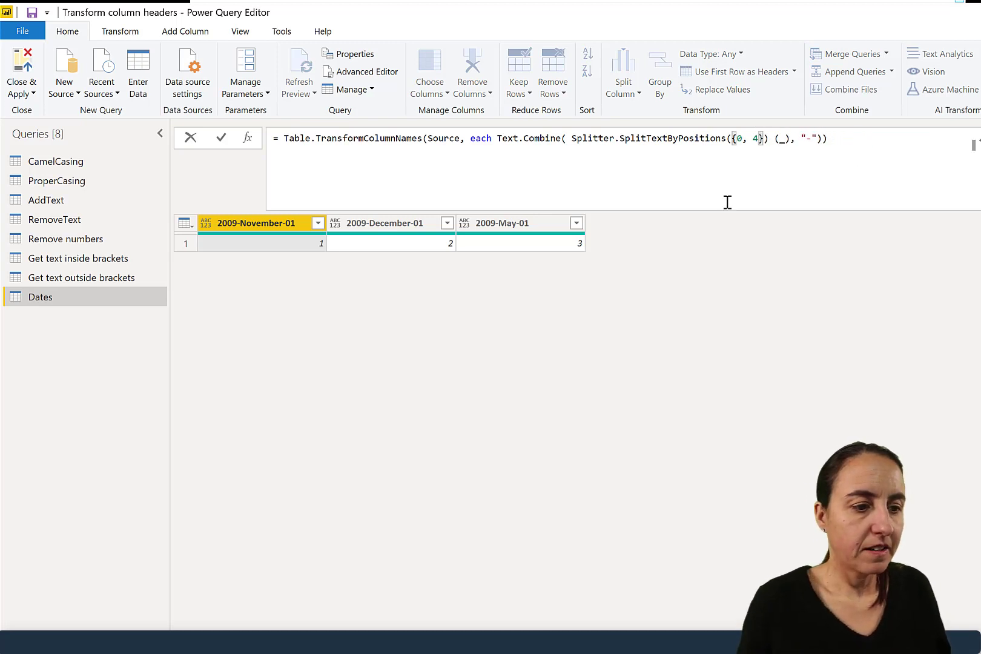
{"action": "left_click", "coordinate": [764, 295]}
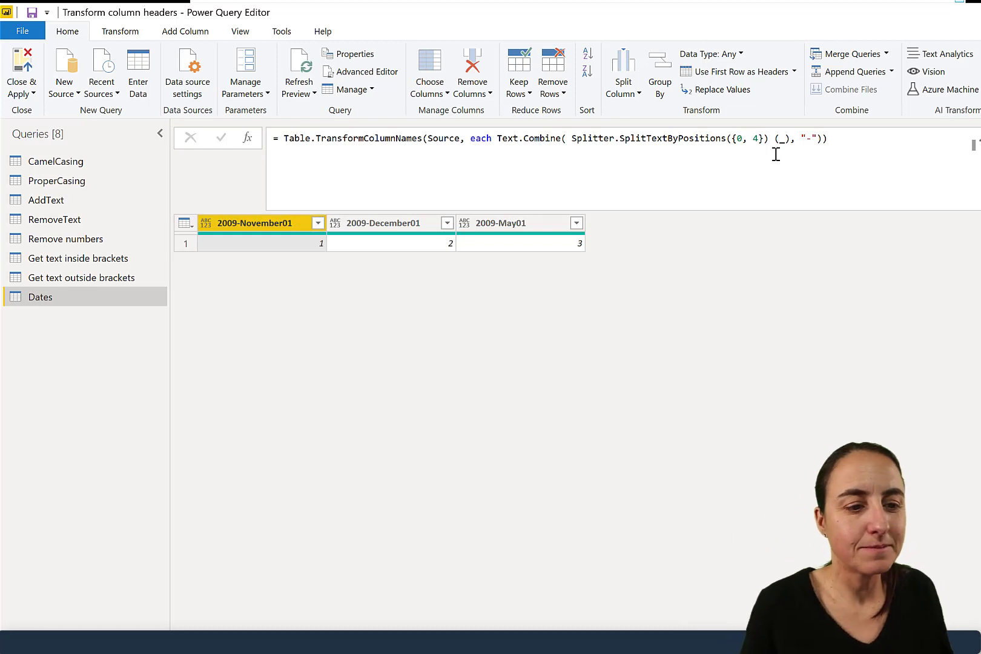
Step: Add Text.Length(_)-2 as the third split position after 4 in the Dates query formula and apply it
{"action": "left_click", "coordinate": [760, 139]}
{"action": "type", "text": ", "}
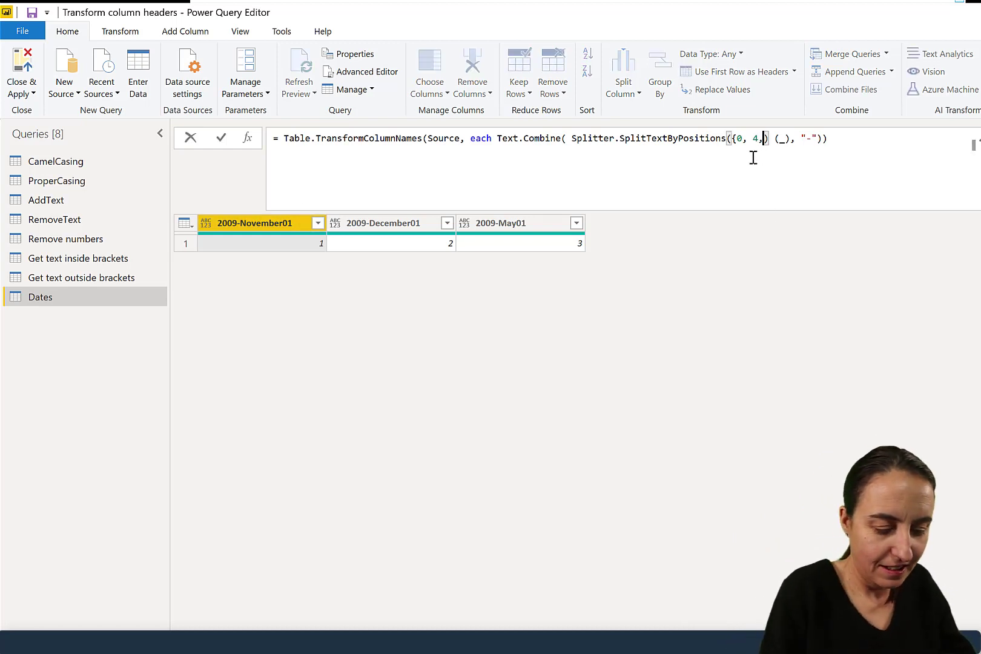
{"action": "type", "text": "Tex"}
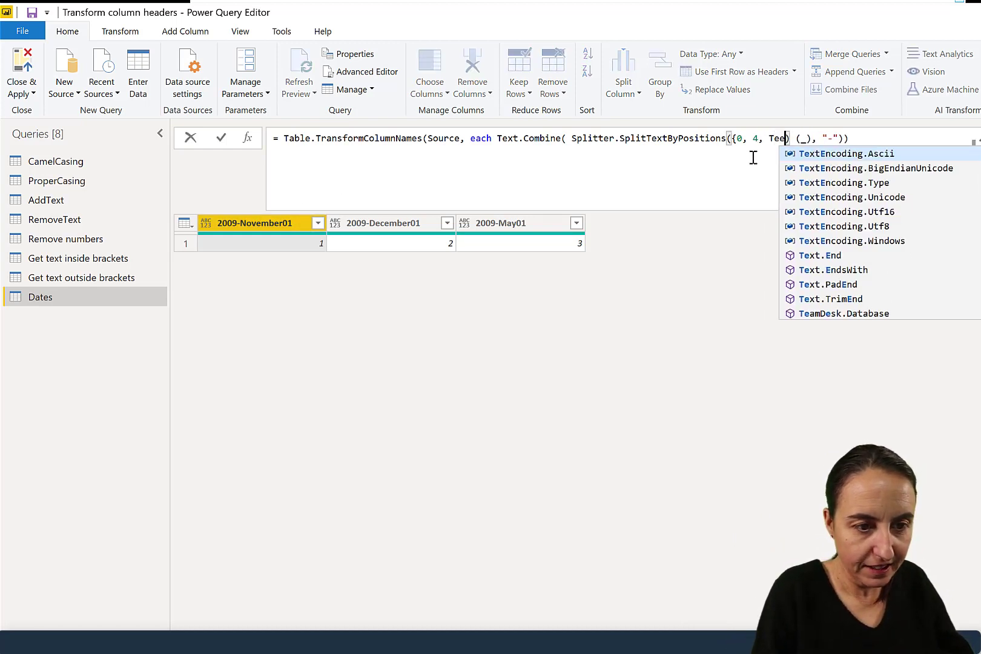
{"action": "type", "text": "t."}
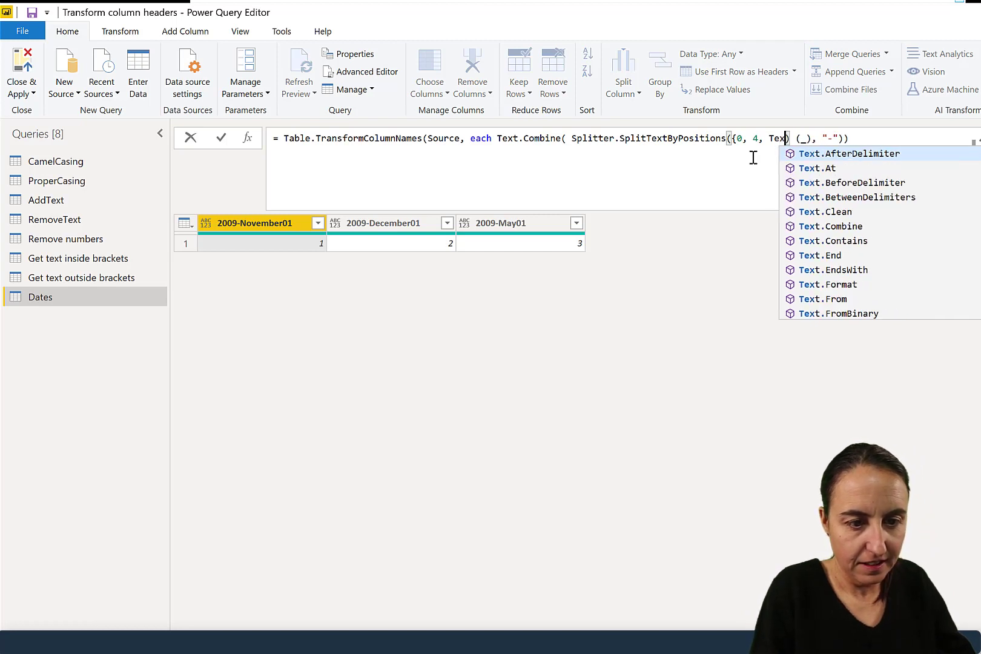
{"action": "type", "text": "Let"}
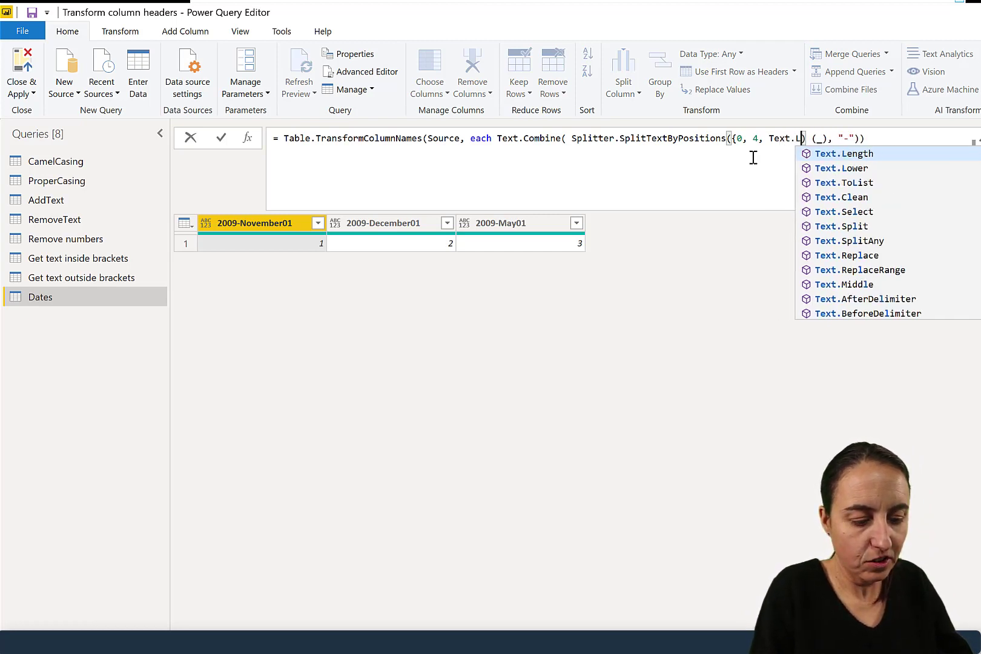
{"action": "key", "text": "Tab"}
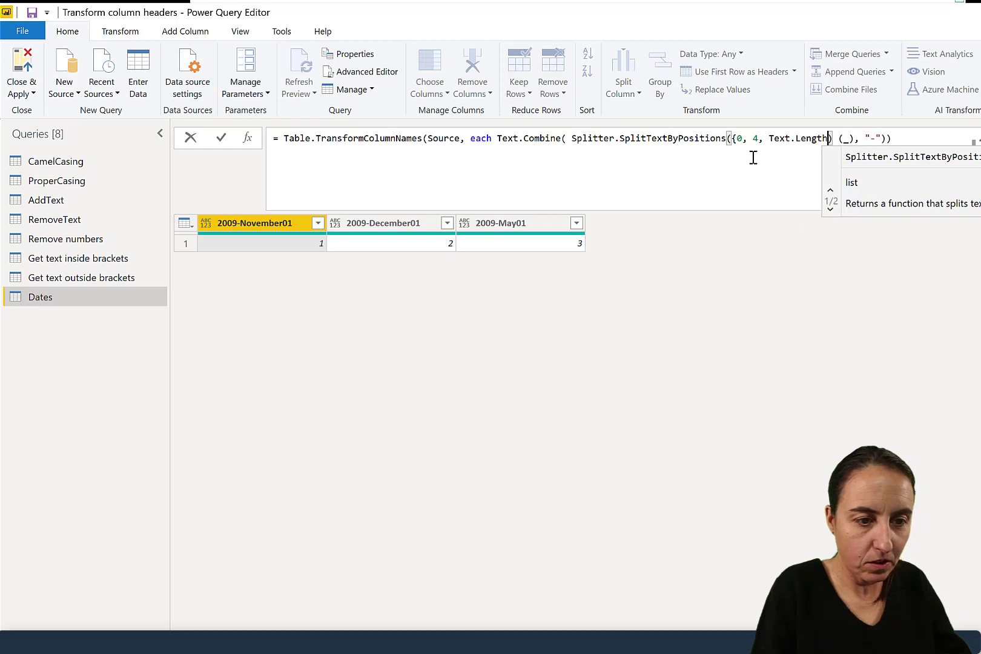
{"action": "type", "text": "(_)"}
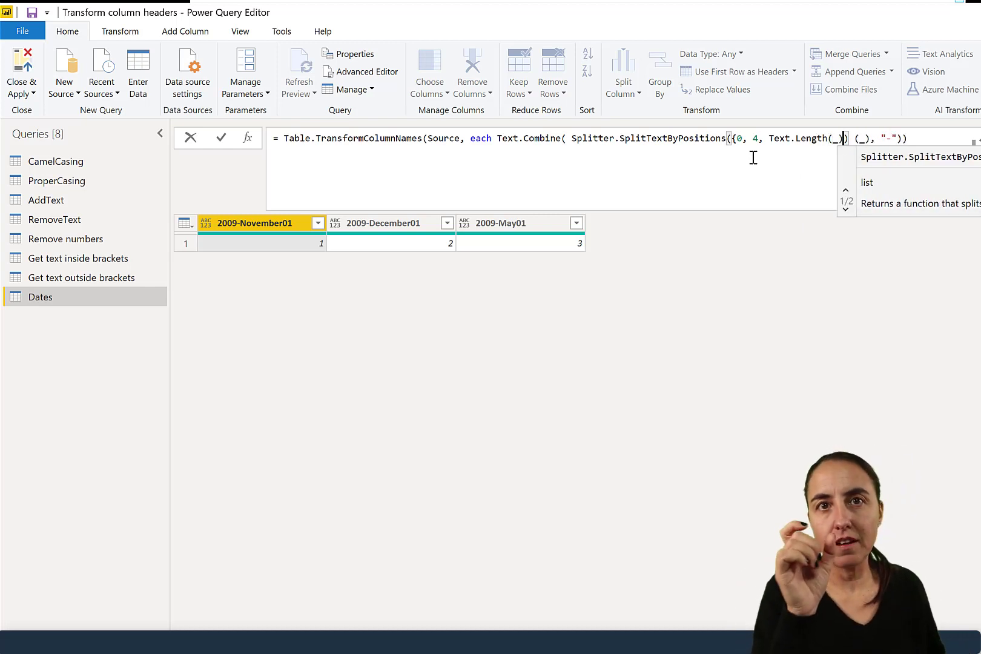
{"action": "type", "text": "-2"}
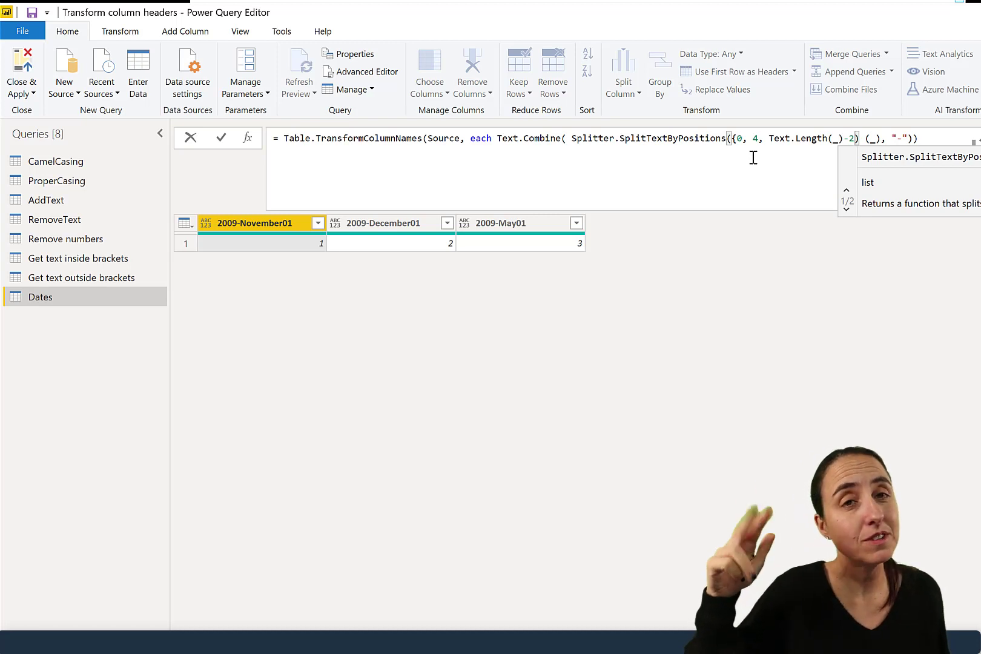
{"action": "key", "text": "Right"}
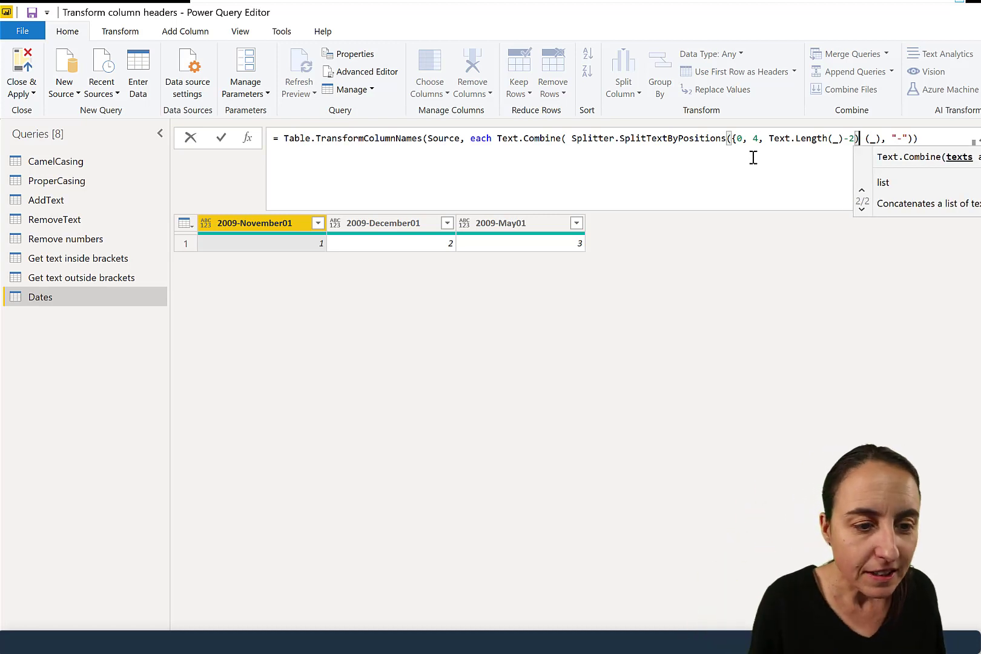
{"action": "key", "text": "Return"}
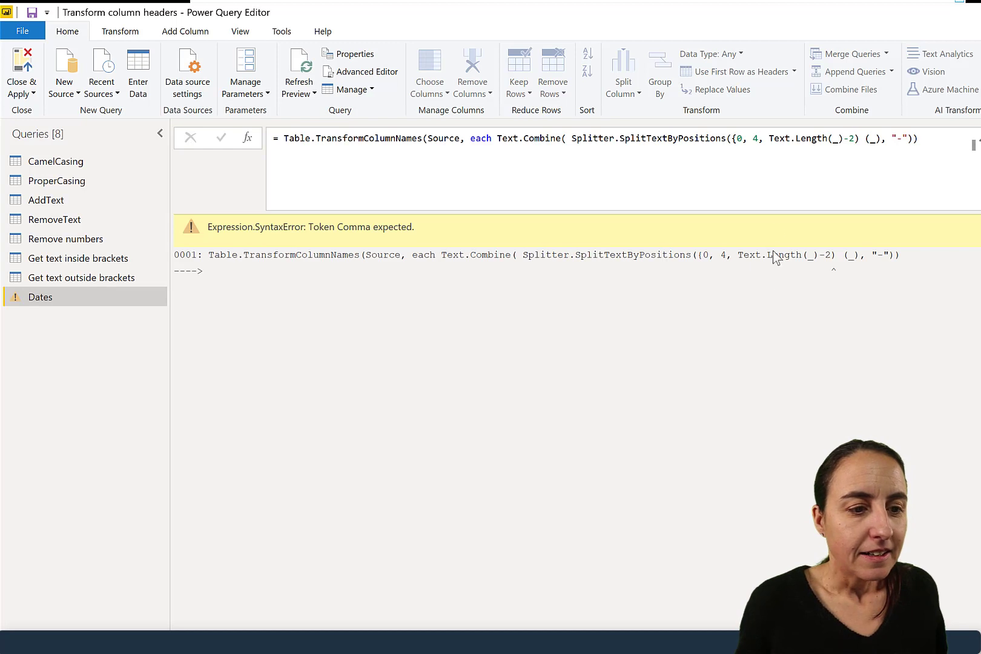
Step: Insert the missing closing brace after Text.Length(_)-2 in the Dates query formula and apply it
{"action": "left_click", "coordinate": [852, 138]}
{"action": "key", "text": "Left"}
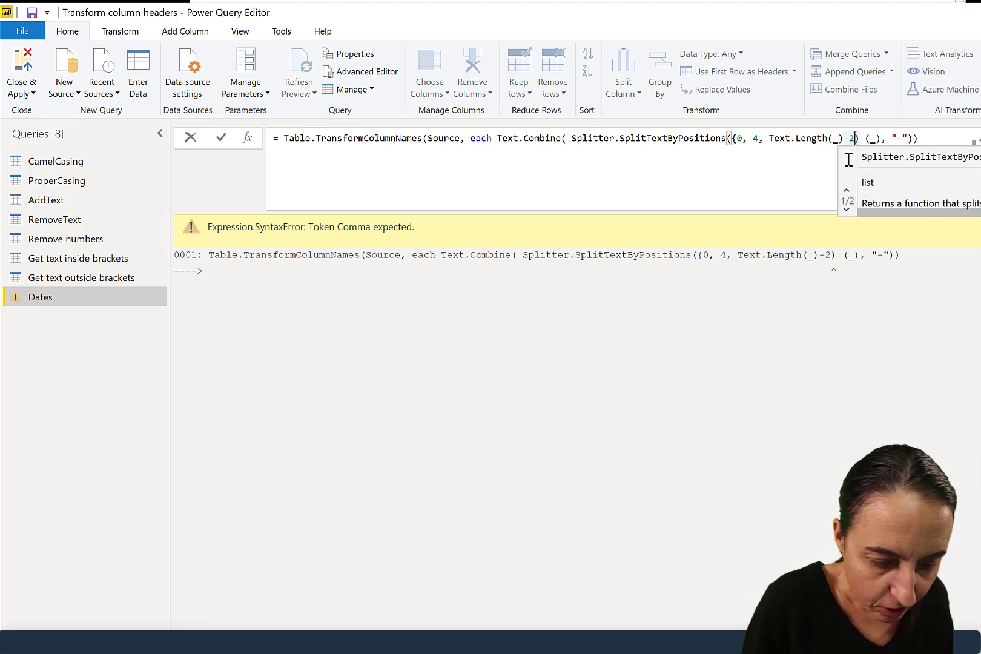
{"action": "type", "text": "}"}
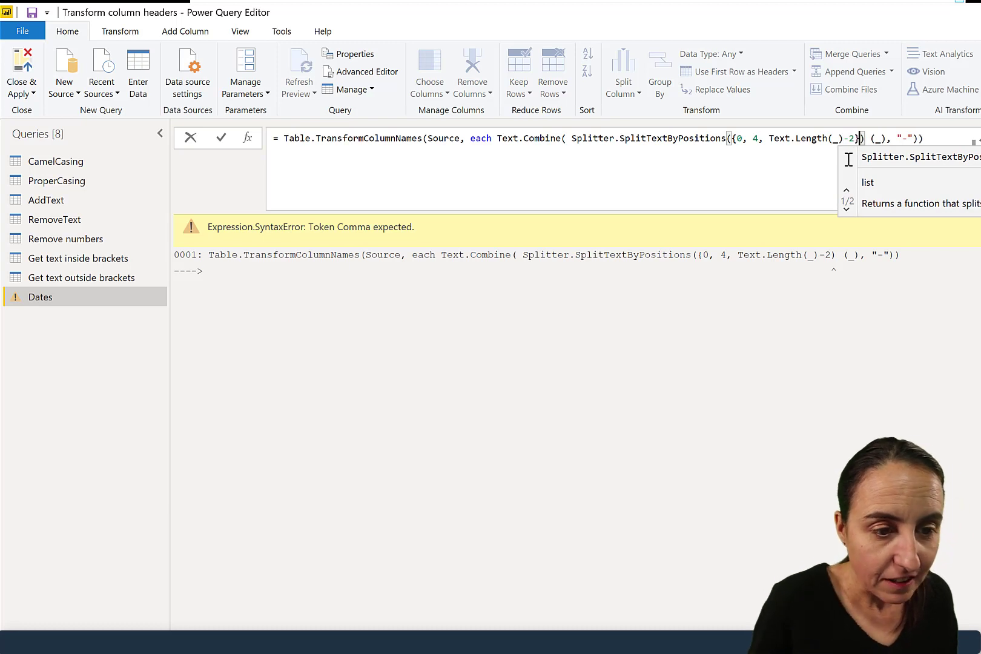
{"action": "key", "text": "Return"}
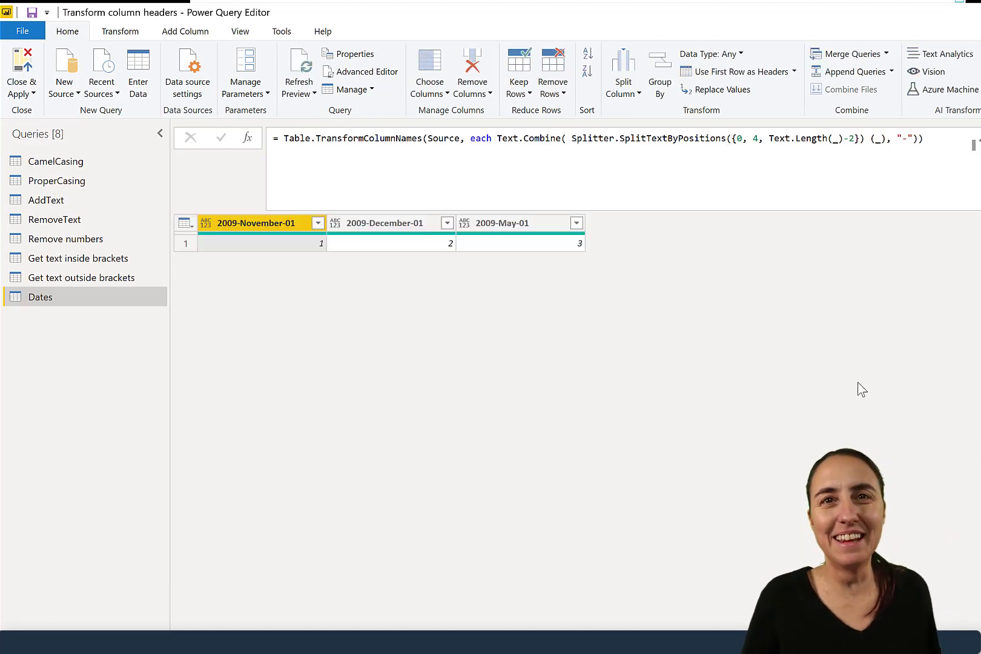
Step: Try the Dates query formula without the underscore argument after Splitter.SplitTextByPositions, leaving empty parentheses
{"action": "left_click", "coordinate": [881, 139]}
{"action": "key", "text": "BackSpace"}
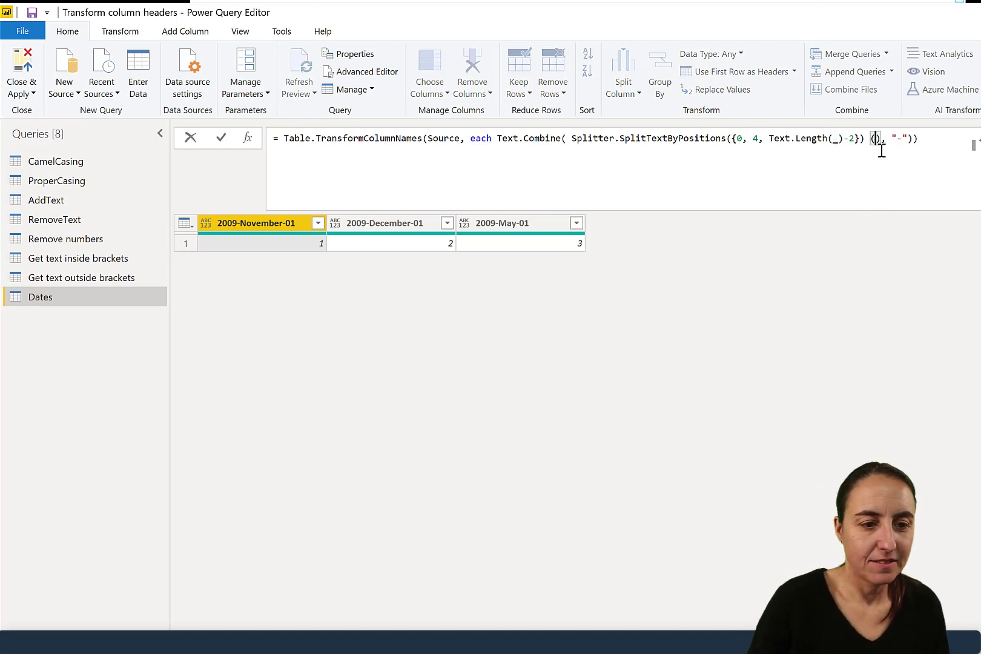
{"action": "key", "text": "Return"}
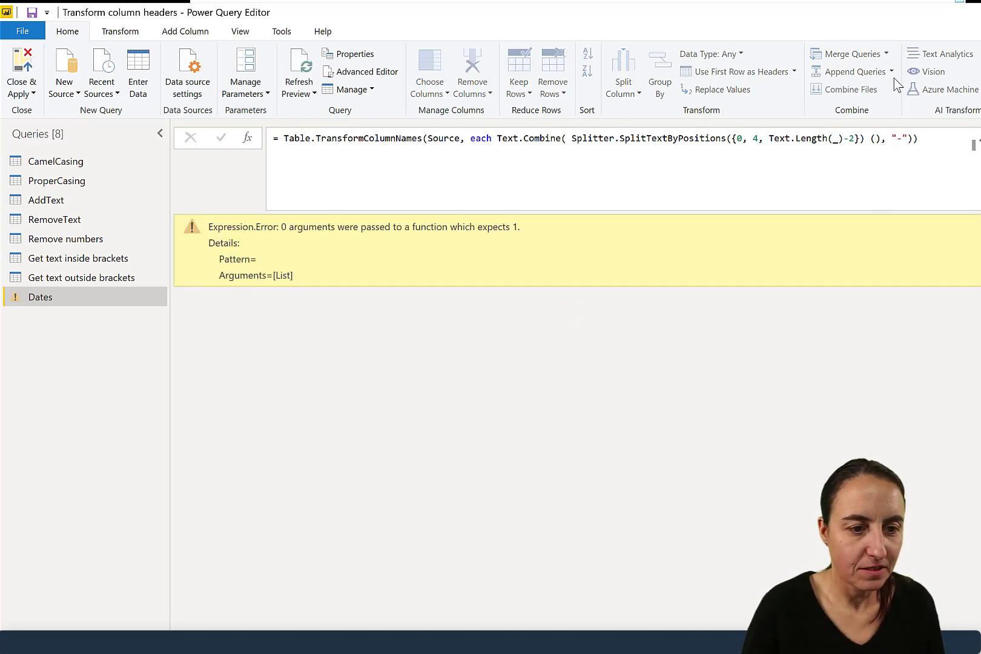
Step: Restore the (_) argument after Splitter.SplitTextByPositions in the Dates query, apply the formula, and place the cursor in the "-" separator
{"action": "left_click", "coordinate": [876, 139]}
{"action": "key", "text": "BackSpace"}
{"action": "type", "text": "_"}
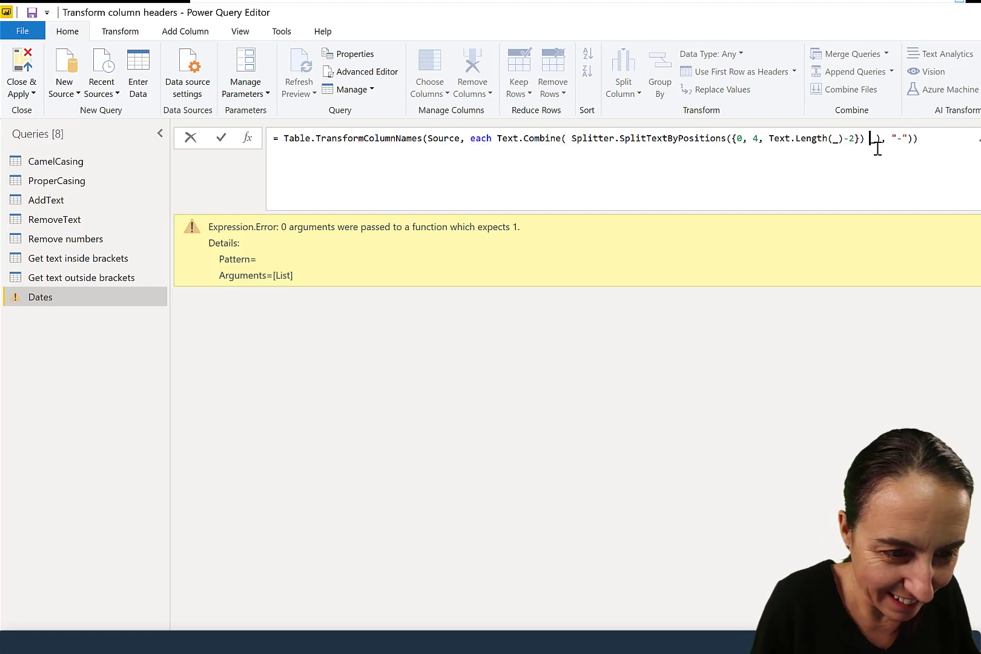
{"action": "type", "text": "("}
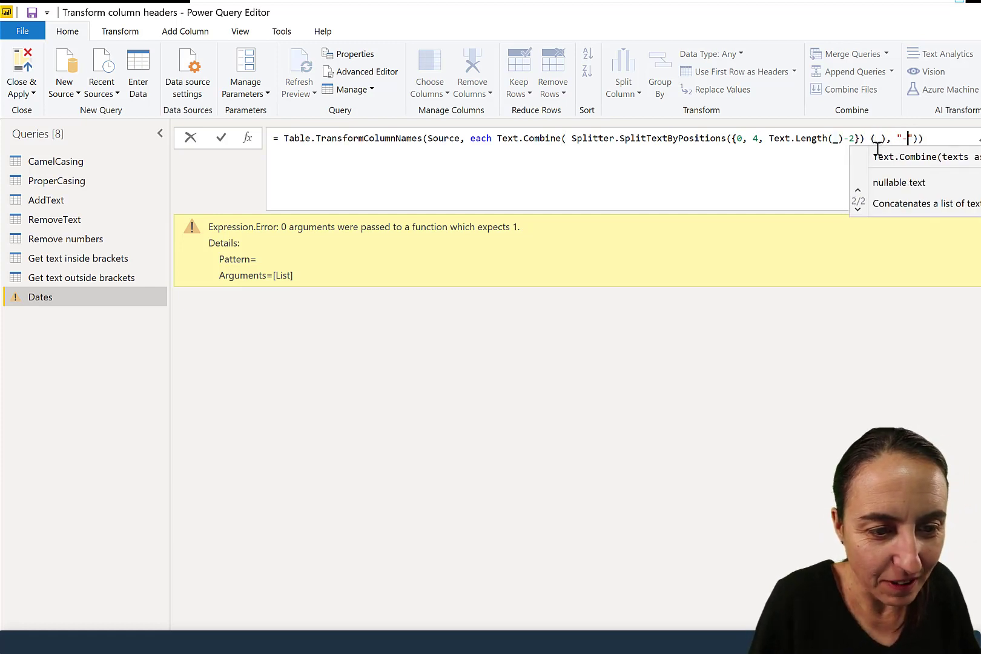
{"action": "key", "text": "Return"}
{"action": "left_click", "coordinate": [900, 145]}
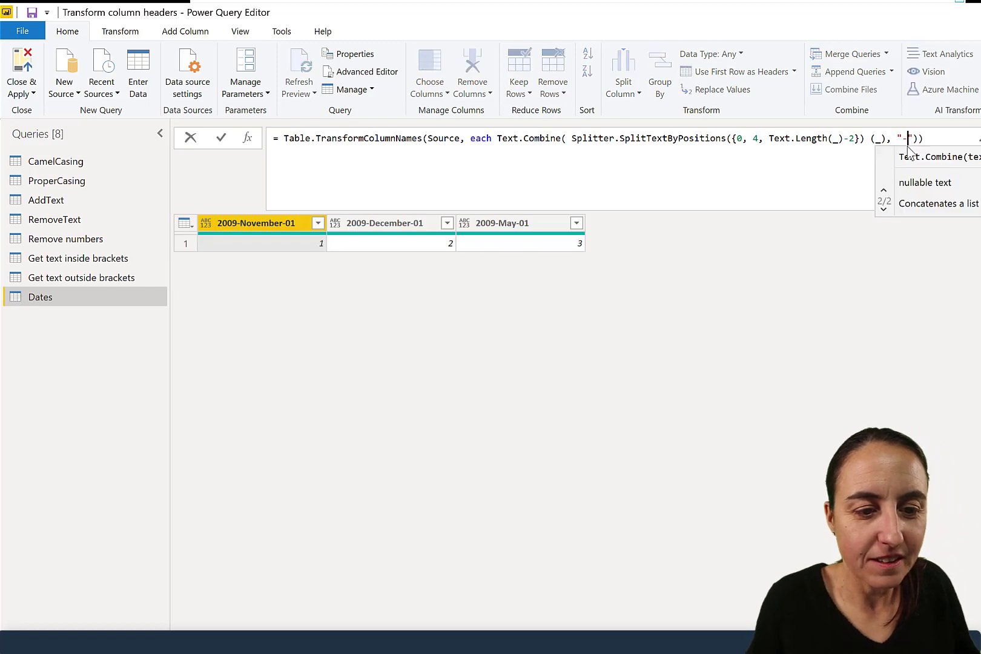
Step: Try a space as the Text.Combine separator in the Dates query formula, and set it back to "-"
{"action": "key", "text": "BackSpace"}
{"action": "key", "text": "Return"}
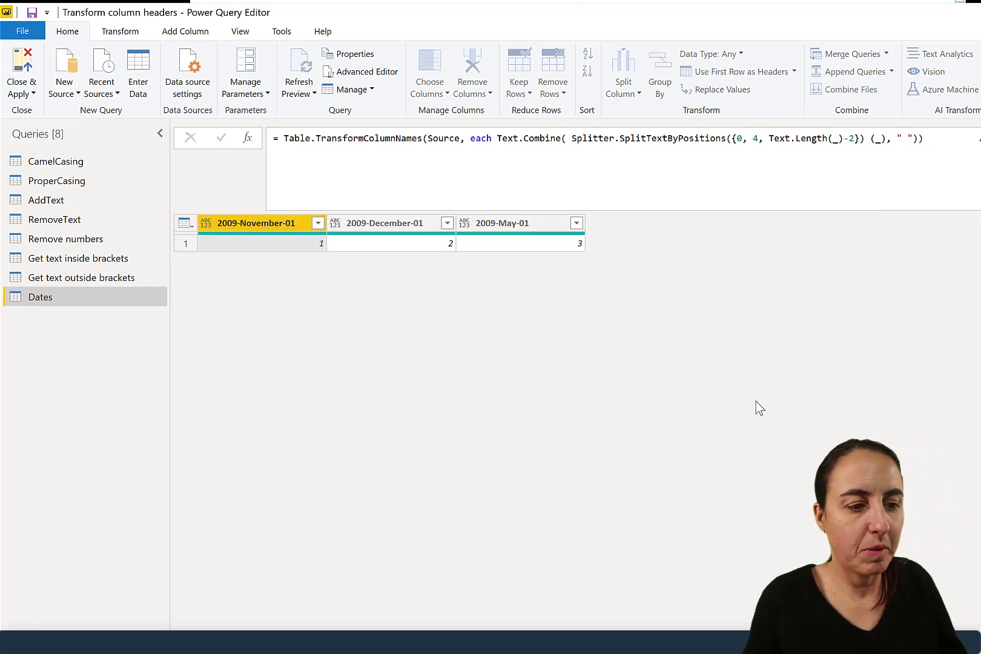
{"action": "left_click", "coordinate": [907, 141]}
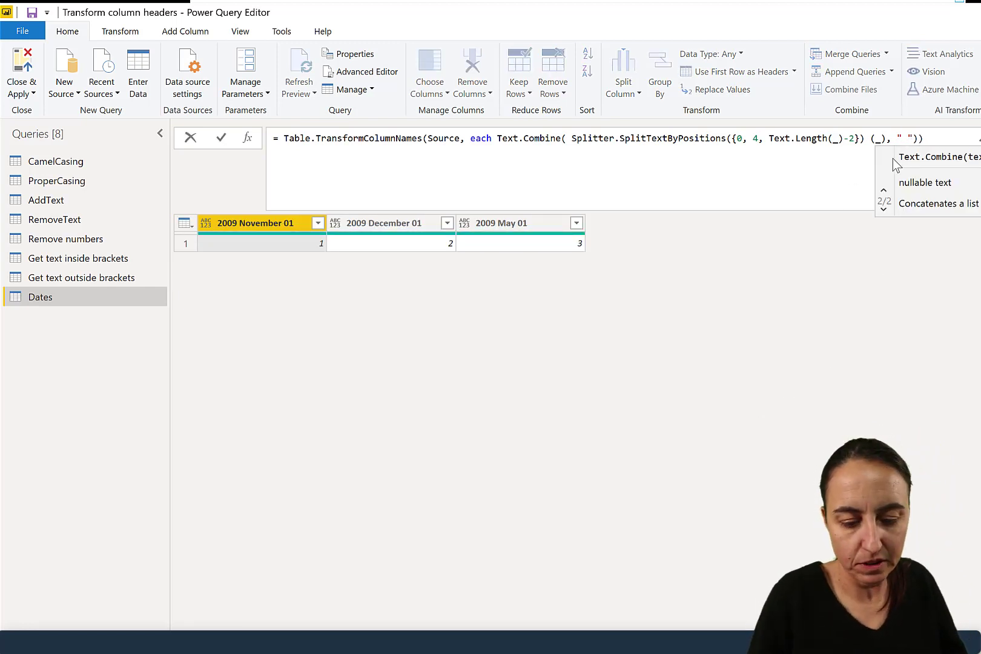
{"action": "key", "text": "BackSpace"}
{"action": "type", "text": "-"}
{"action": "key", "text": "Return"}
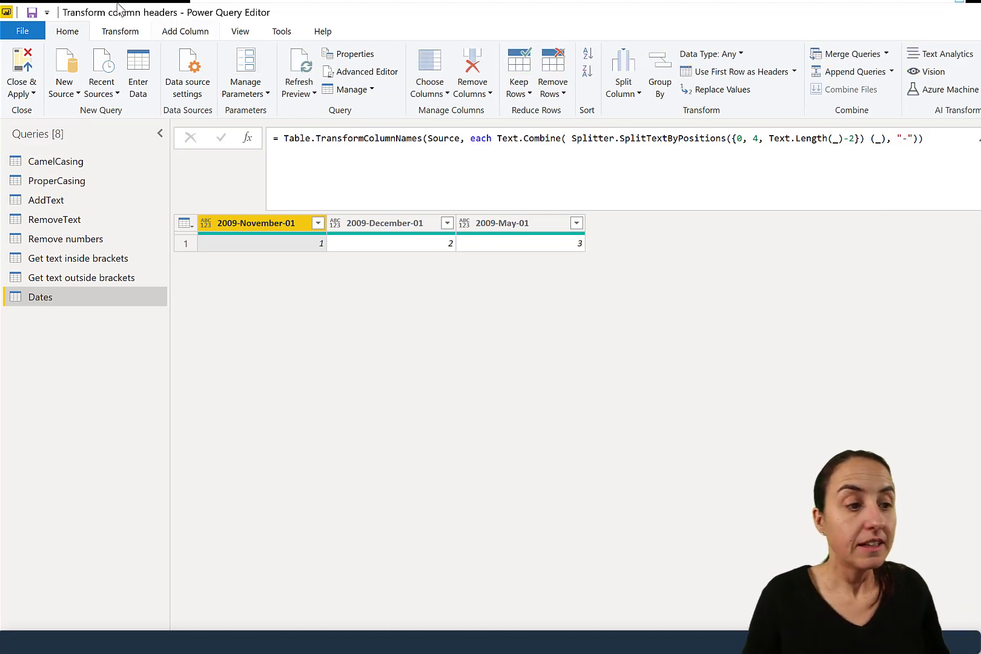
Step: Unpivot all three date columns of the Dates query
{"action": "left_click", "coordinate": [489, 224], "text": "shift"}
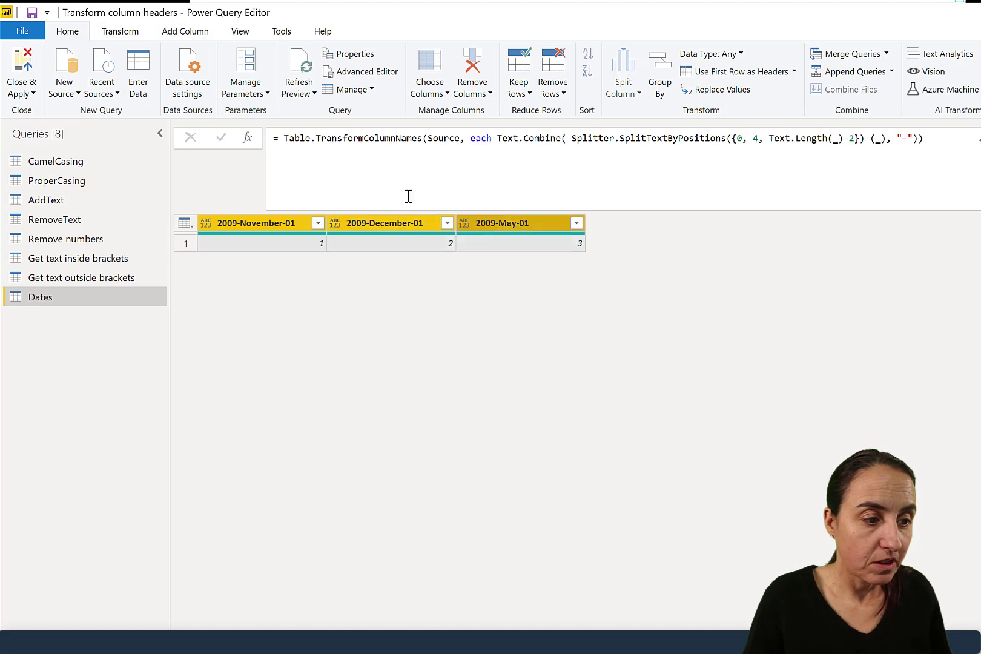
{"action": "left_click", "coordinate": [121, 31]}
{"action": "left_click", "coordinate": [386, 56]}
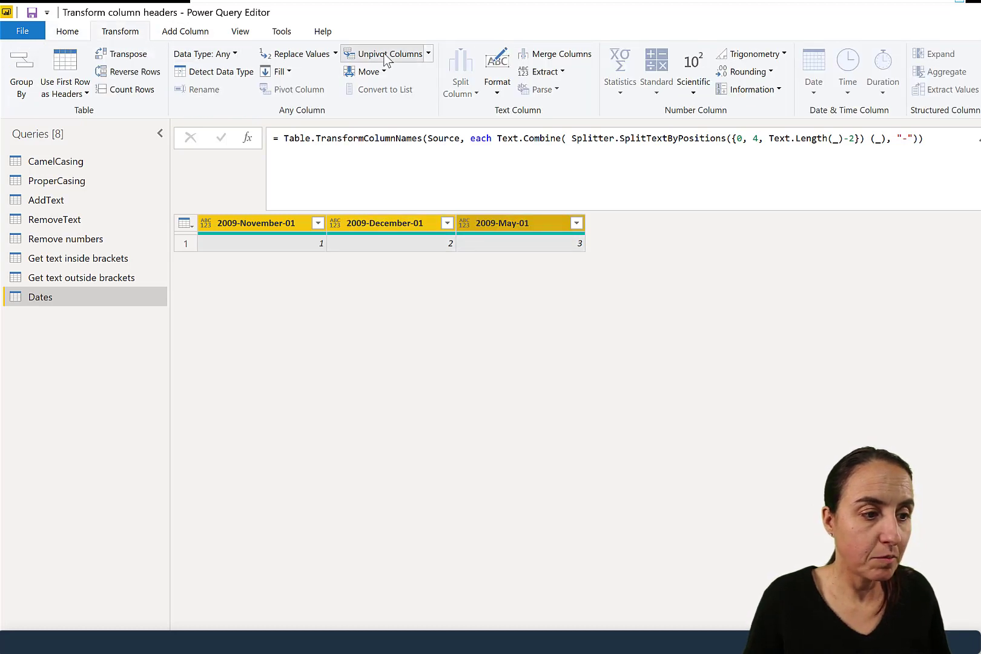
Step: Rename the unpivoted Attribute column to Date in the Table.UnpivotOtherColumns formula and change its data type to Date
{"action": "left_click", "coordinate": [202, 222]}
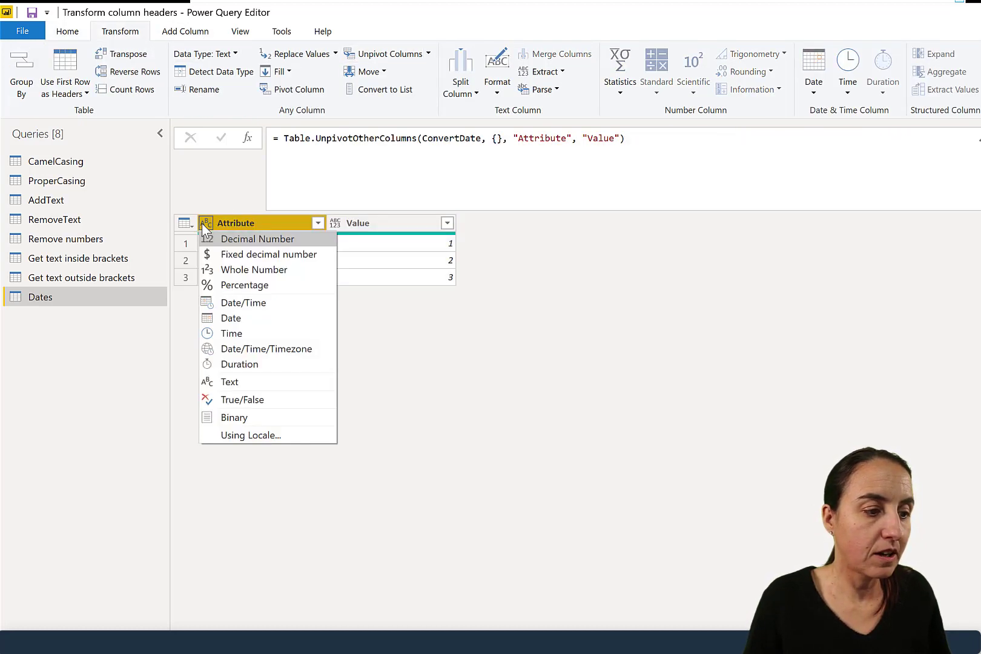
{"action": "left_click", "coordinate": [540, 138]}
{"action": "double_click", "coordinate": [540, 138]}
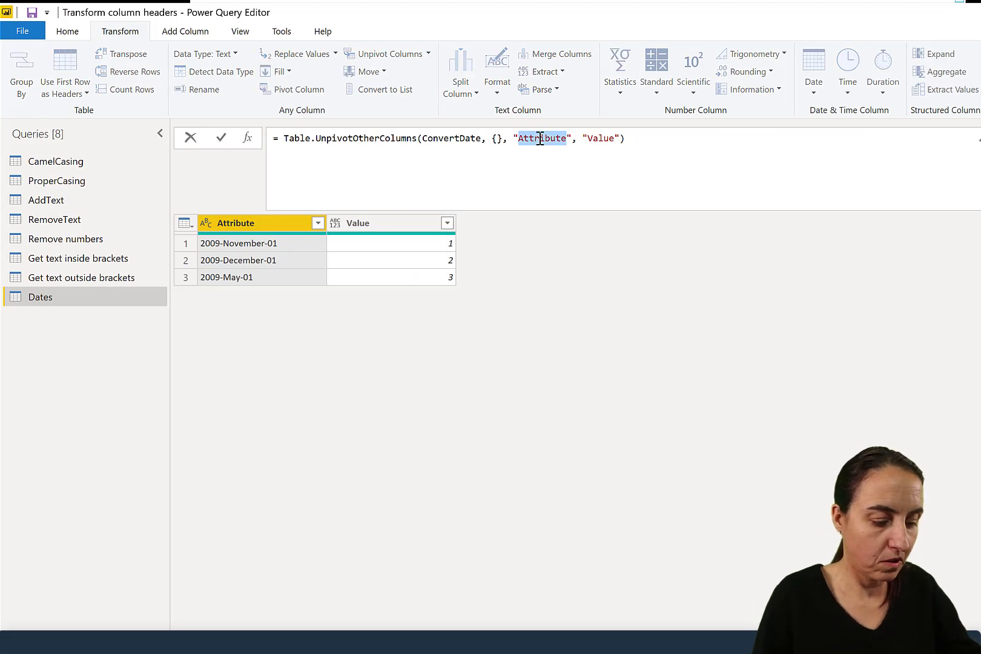
{"action": "type", "text": "Date"}
{"action": "key", "text": "Return"}
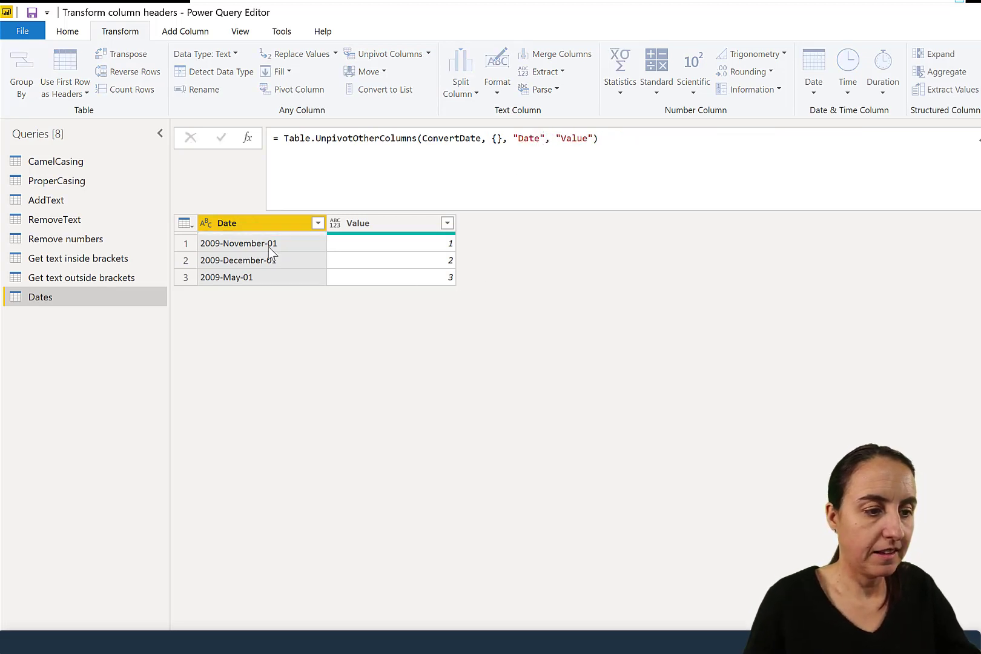
{"action": "left_click", "coordinate": [206, 222]}
{"action": "left_click", "coordinate": [506, 319]}
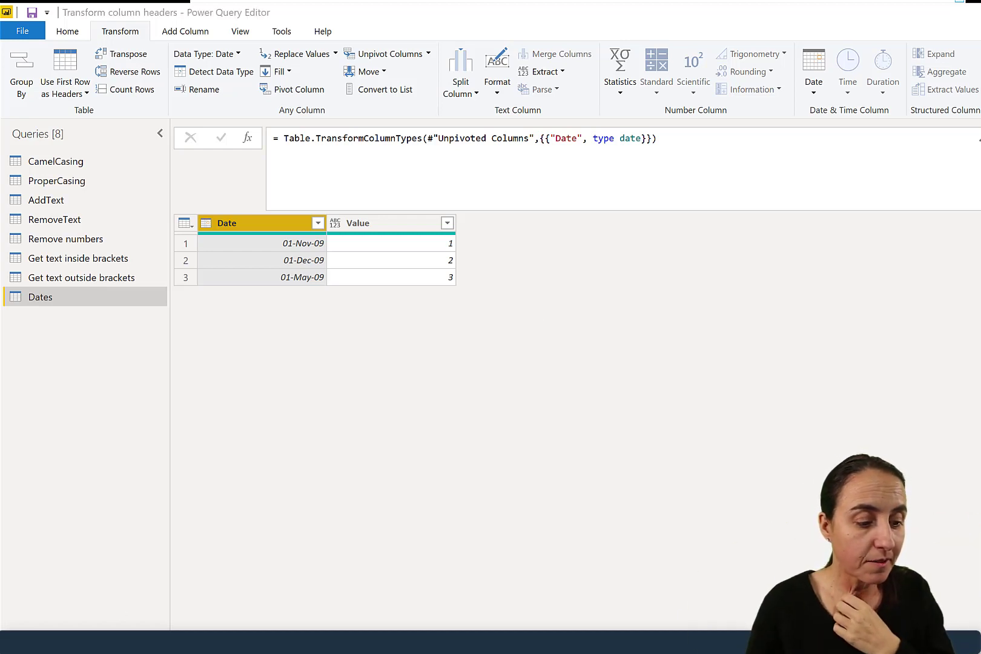
Step: Switch to the Curbal YouTube community page and expand the comments and full text of the post about Power Query column header transformations
{"action": "key", "text": "alt+Tab"}
{"action": "scroll", "coordinate": [479, 545], "scroll_direction": "down", "scroll_amount": 3}
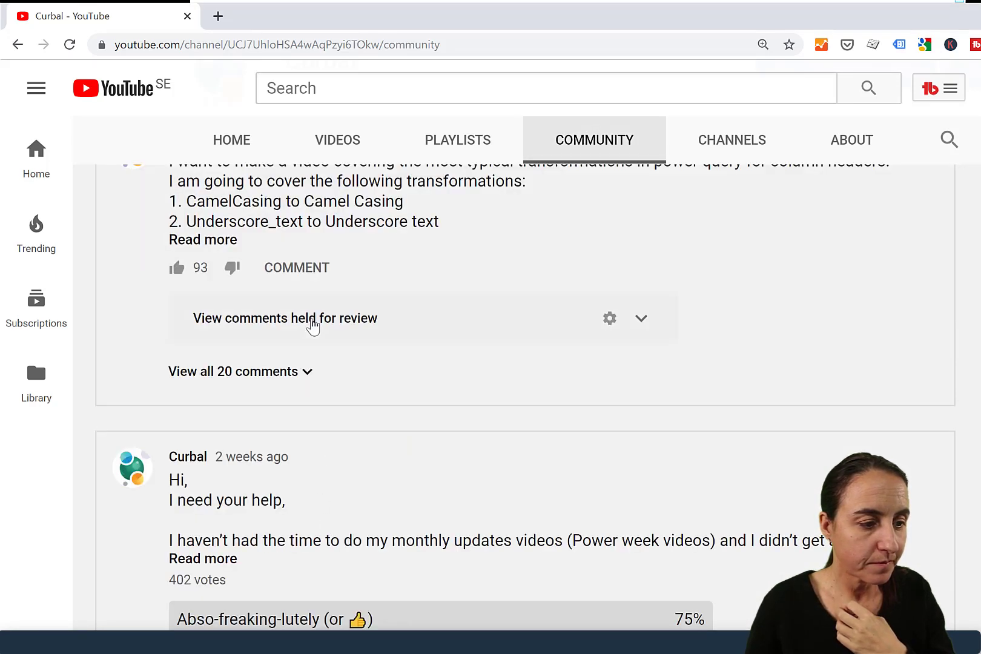
{"action": "left_click", "coordinate": [265, 373]}
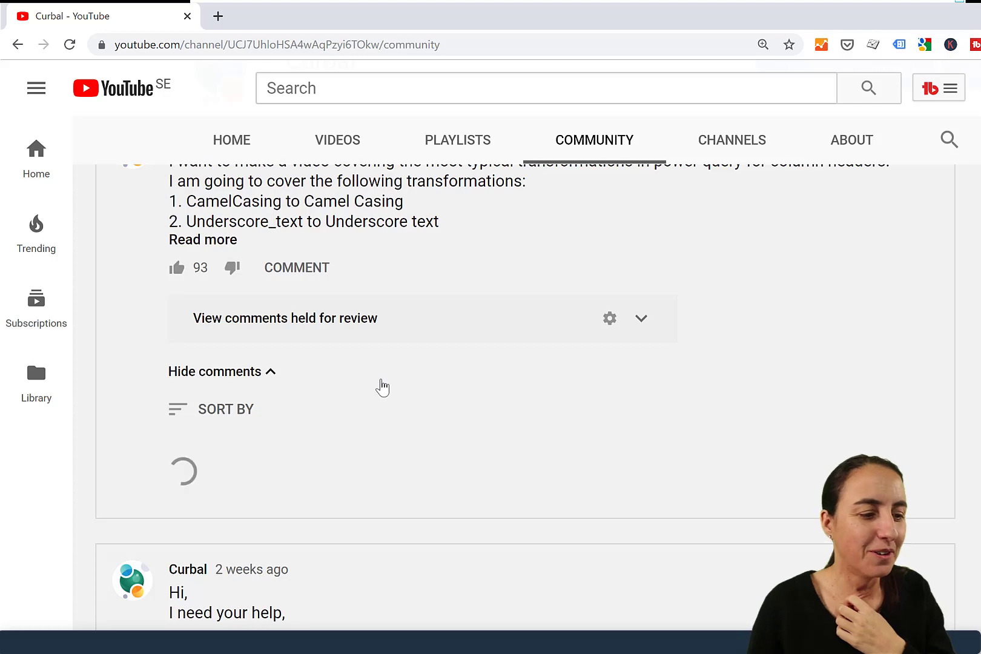
{"action": "scroll", "coordinate": [236, 394], "scroll_direction": "up", "scroll_amount": 2}
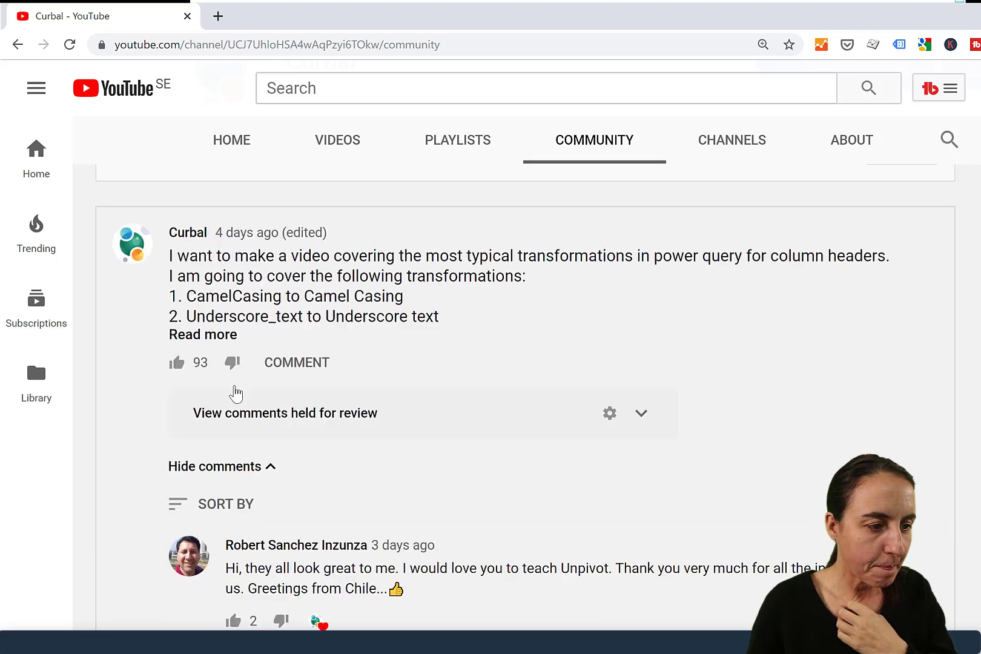
{"action": "scroll", "coordinate": [236, 394], "scroll_direction": "up", "scroll_amount": 2}
{"action": "left_click", "coordinate": [199, 482]}
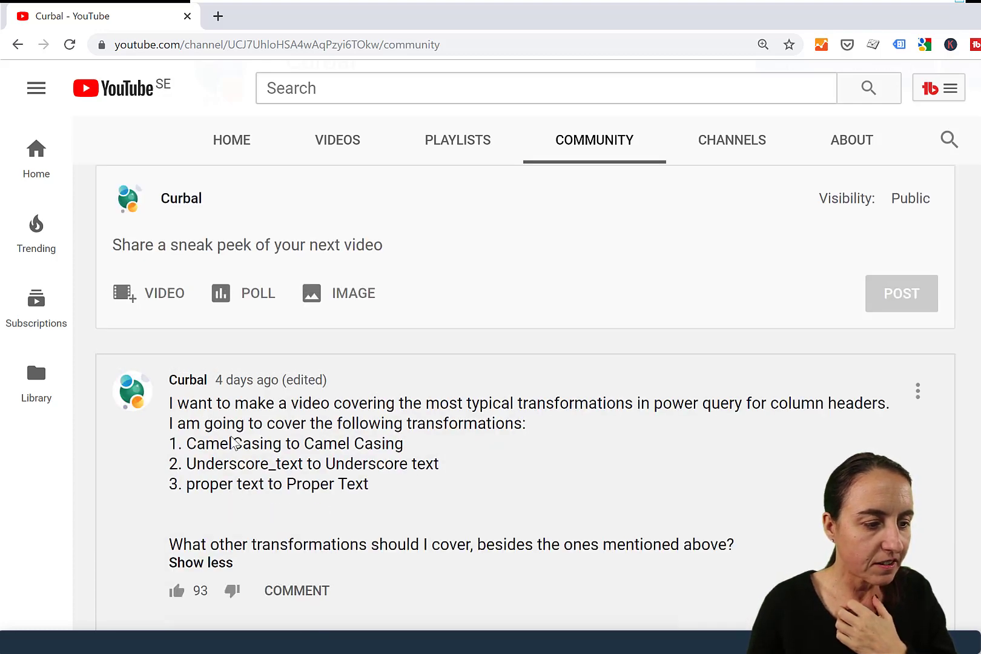
Step: Examine the three transformations listed in the community post, highlighting each line in turn
{"action": "left_click_drag", "start_coordinate": [210, 448], "coordinate": [404, 448]}
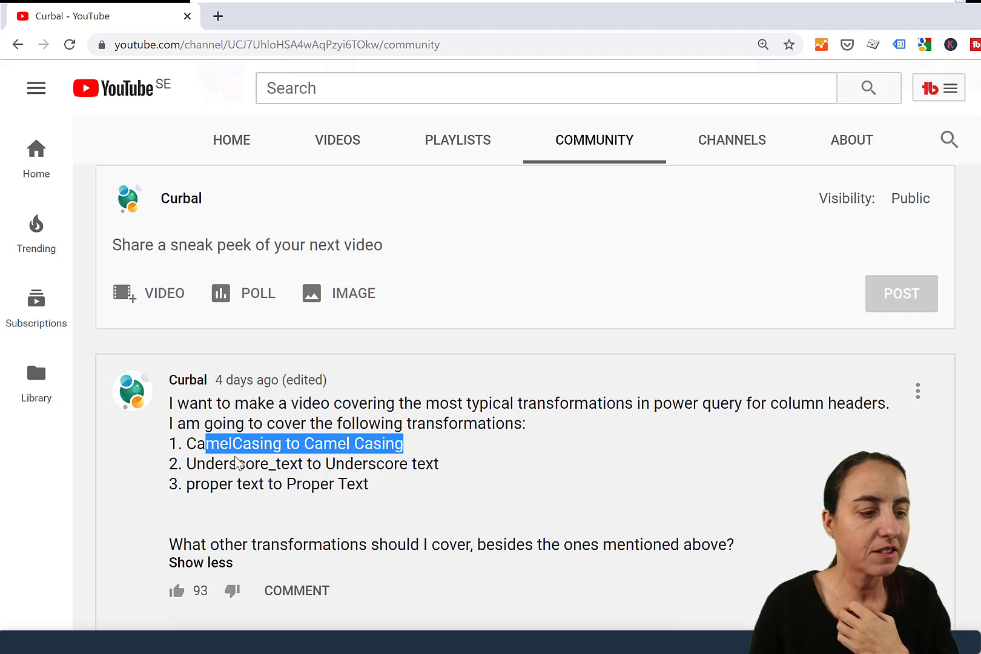
{"action": "left_click_drag", "start_coordinate": [230, 464], "coordinate": [419, 467]}
{"action": "left_click_drag", "start_coordinate": [231, 484], "coordinate": [367, 486]}
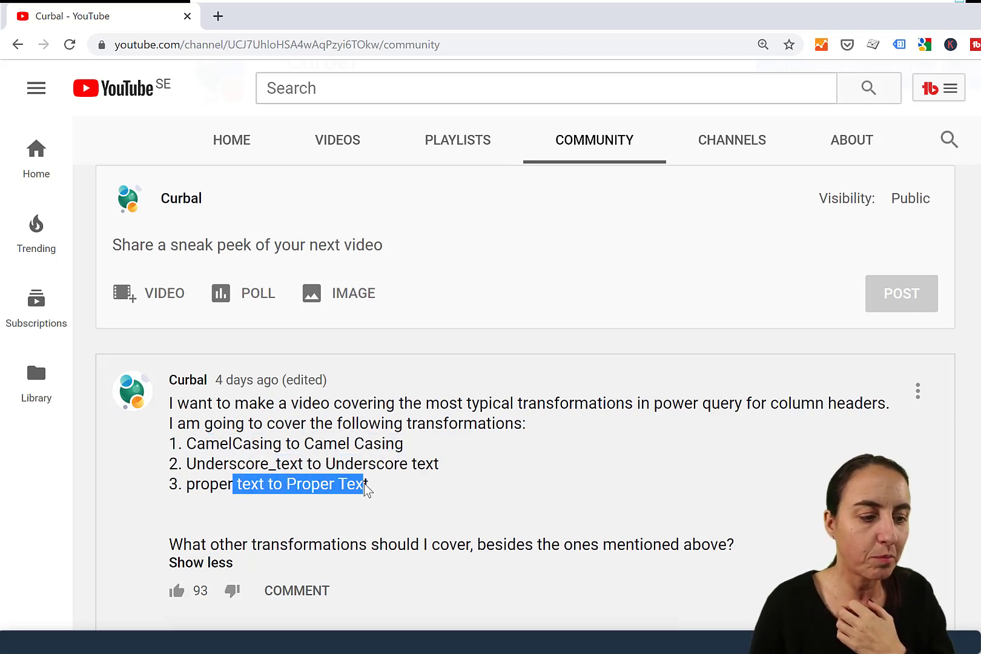
{"action": "left_click", "coordinate": [429, 501]}
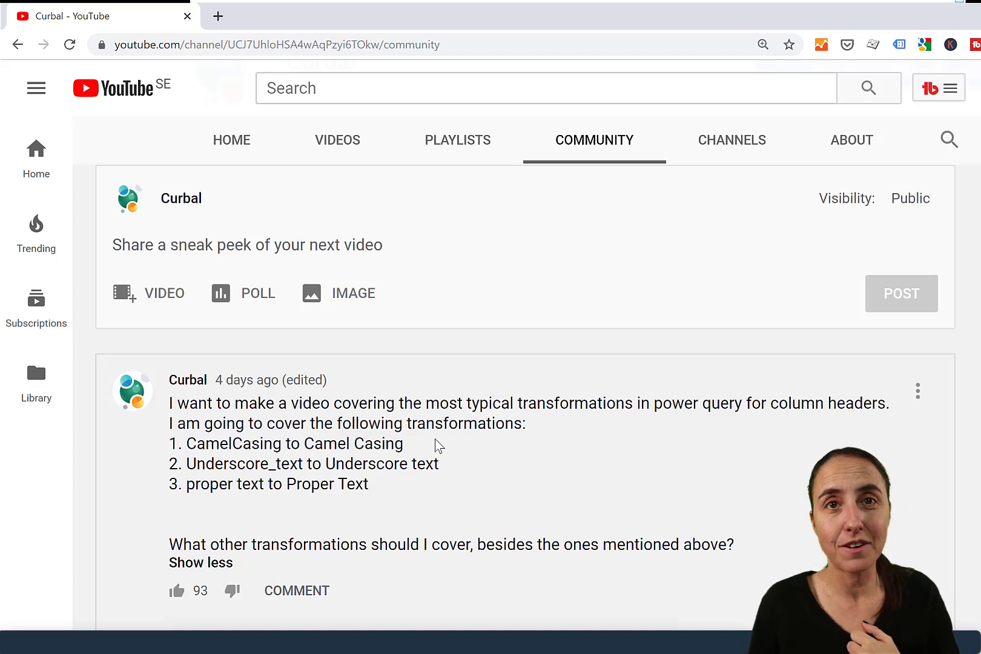
{"action": "scroll", "coordinate": [442, 437], "scroll_direction": "up", "scroll_amount": 3}
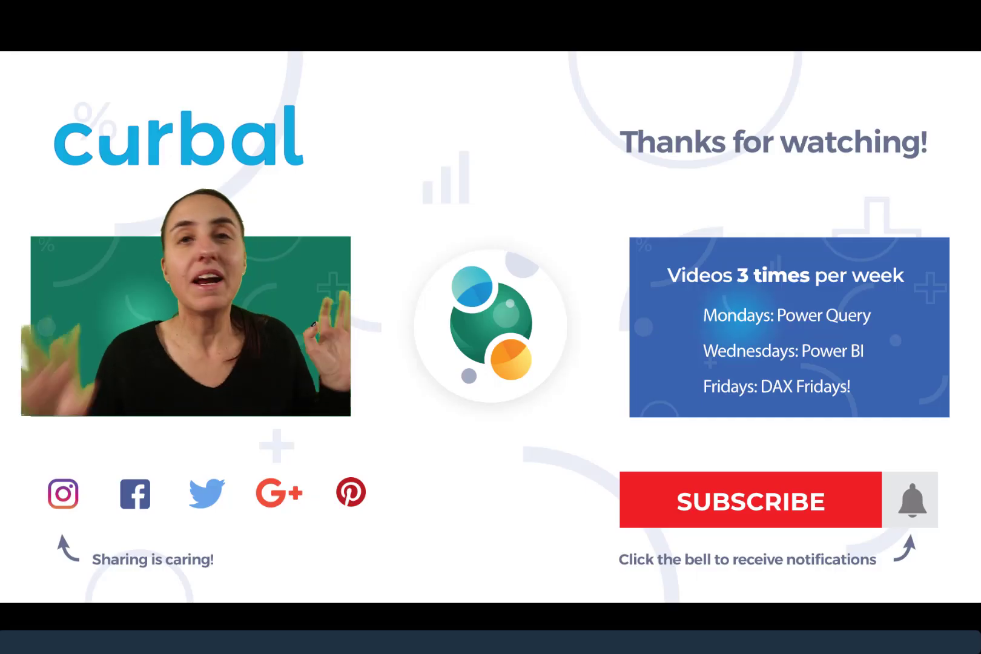